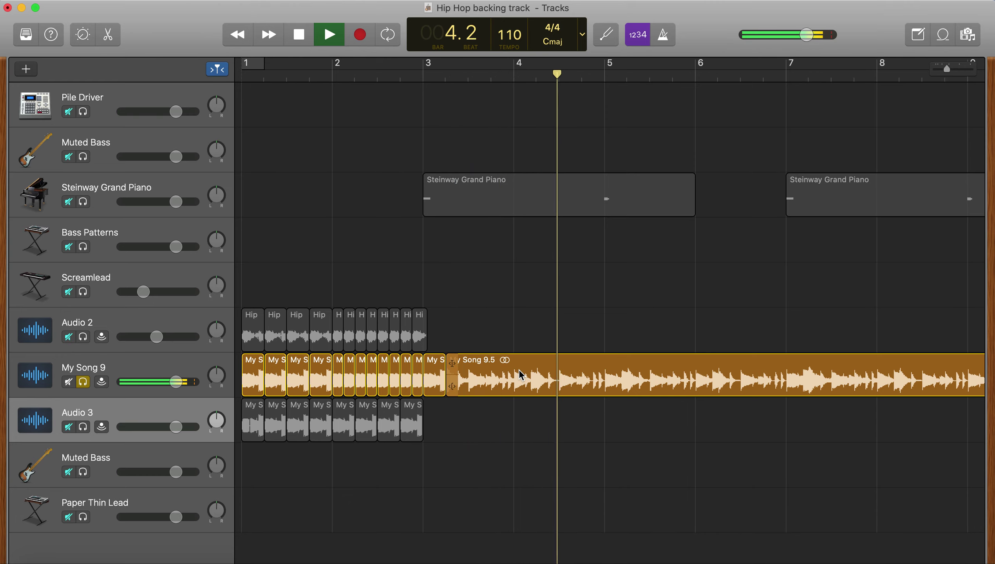
# Step: Audition the soloed My Song 9 track from bar 3 and again from beat 2 of that bar
pyautogui.press('space')
pyautogui.moveTo(577, 75); pyautogui.dragTo(221, 92)
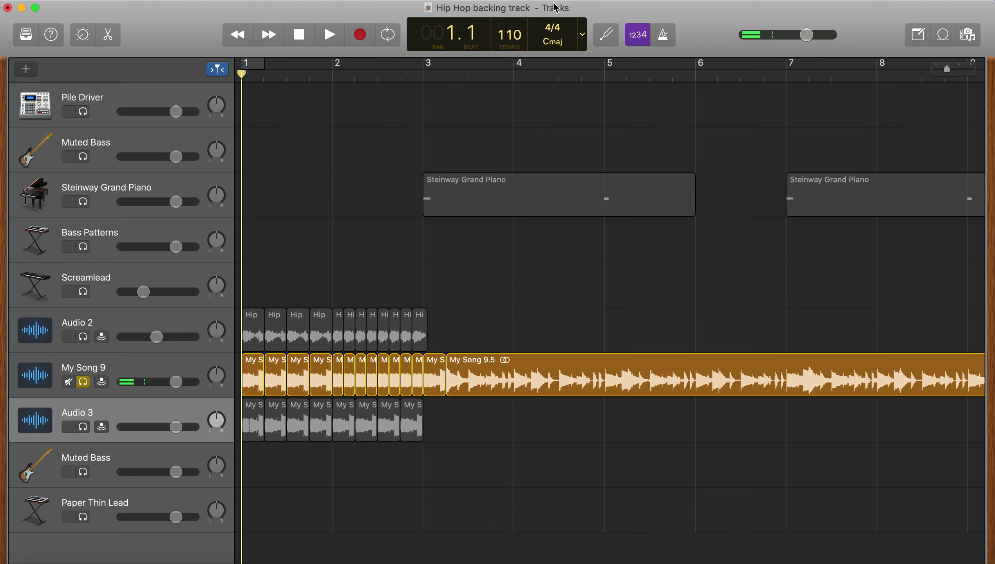
pyautogui.click(426, 74)
pyautogui.press('space')
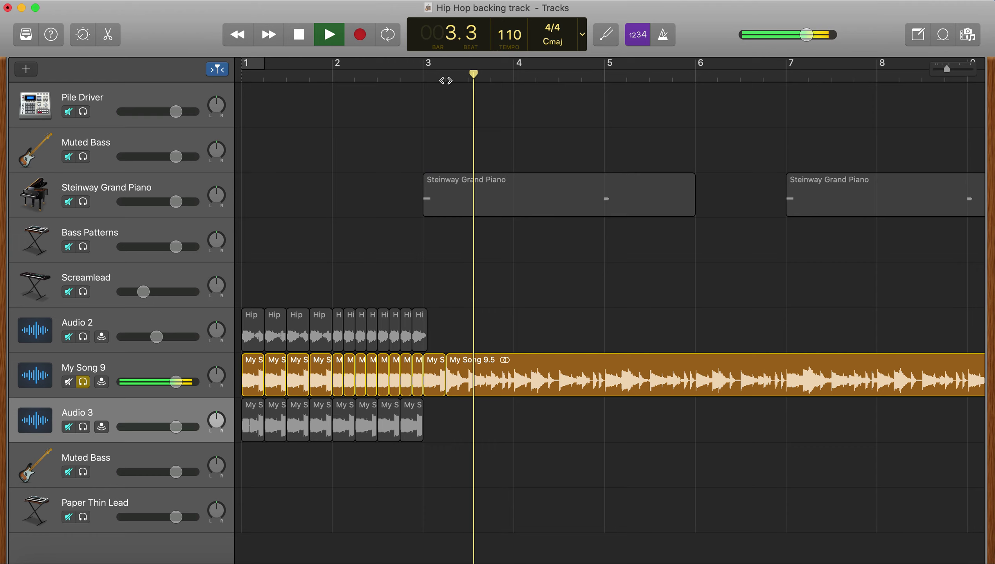
pyautogui.press('space')
pyautogui.click(450, 76)
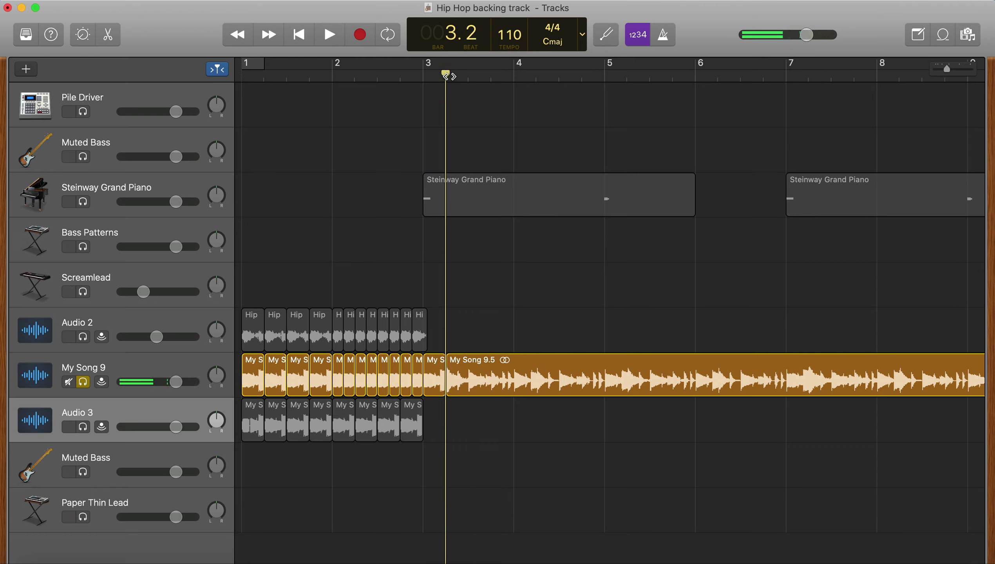
pyautogui.press('space')
pyautogui.press('space')
pyautogui.click(449, 77)
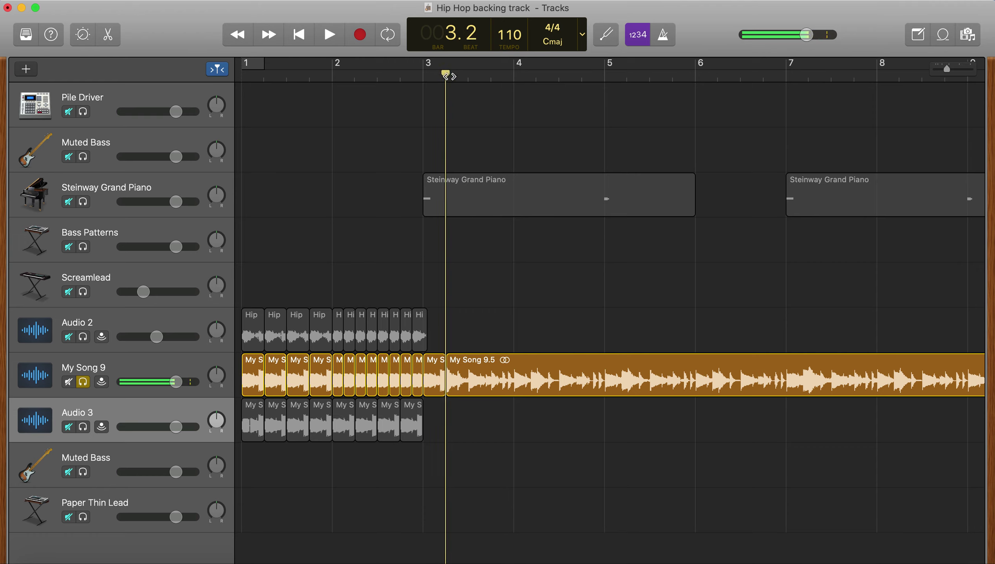
# Step: Select the long My Song 9.5 region and play the soloed track from the project start to just past bar 3
pyautogui.click(457, 383)
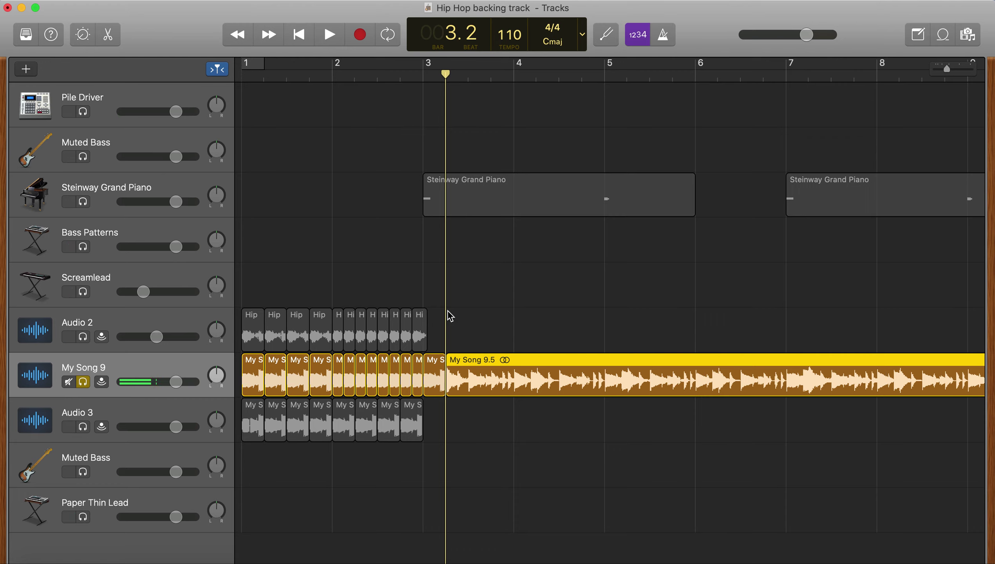
pyautogui.press('Return')
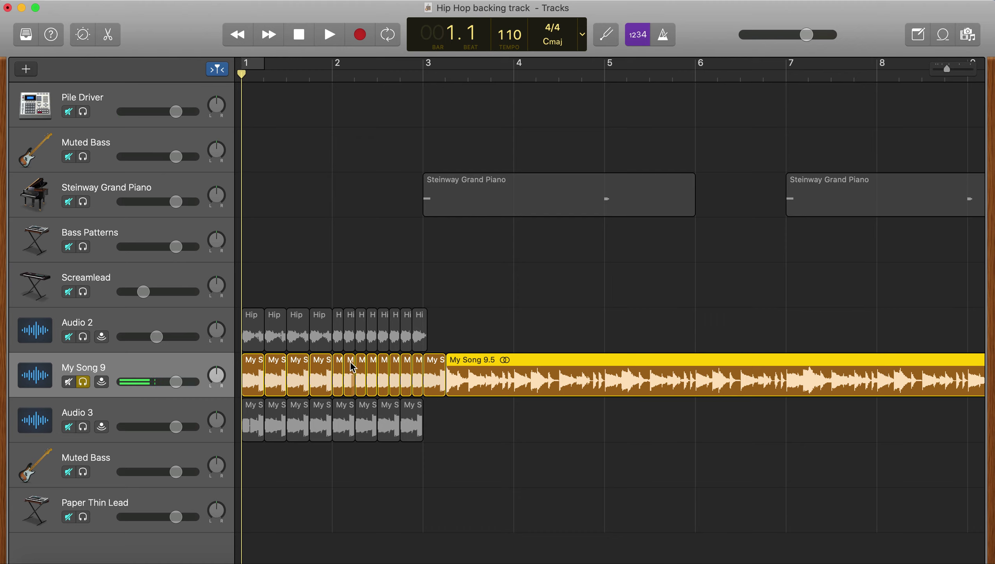
pyautogui.press('space')
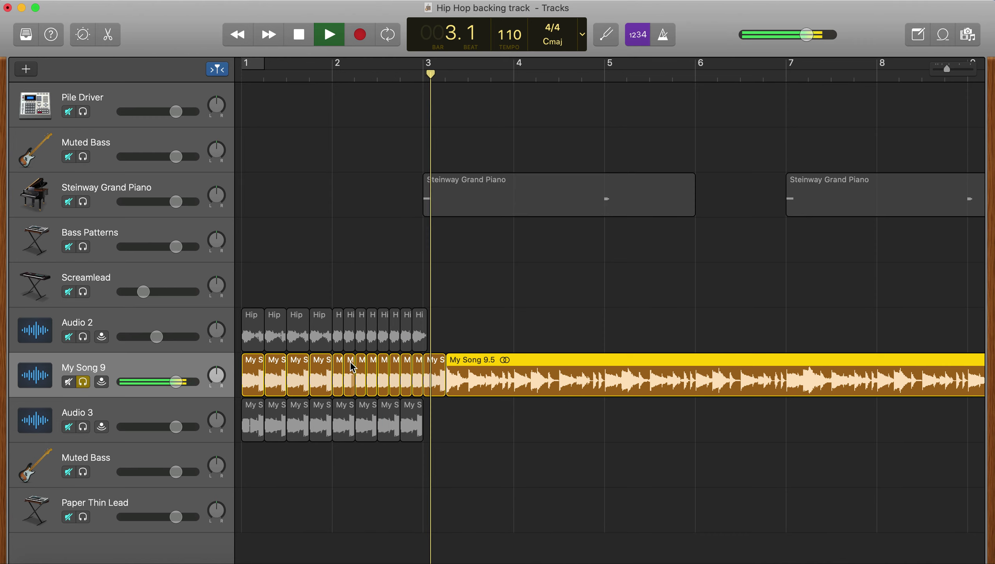
pyautogui.press('space')
# Step: Turn off solo on the My Song 9 track and briefly play the full mix from bar 3
pyautogui.click(84, 382)
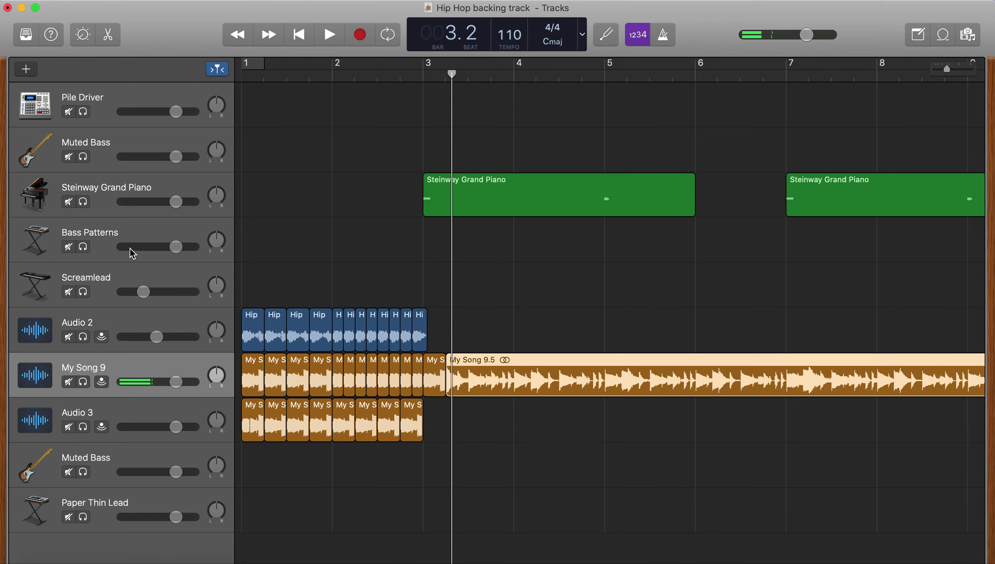
pyautogui.click(419, 75)
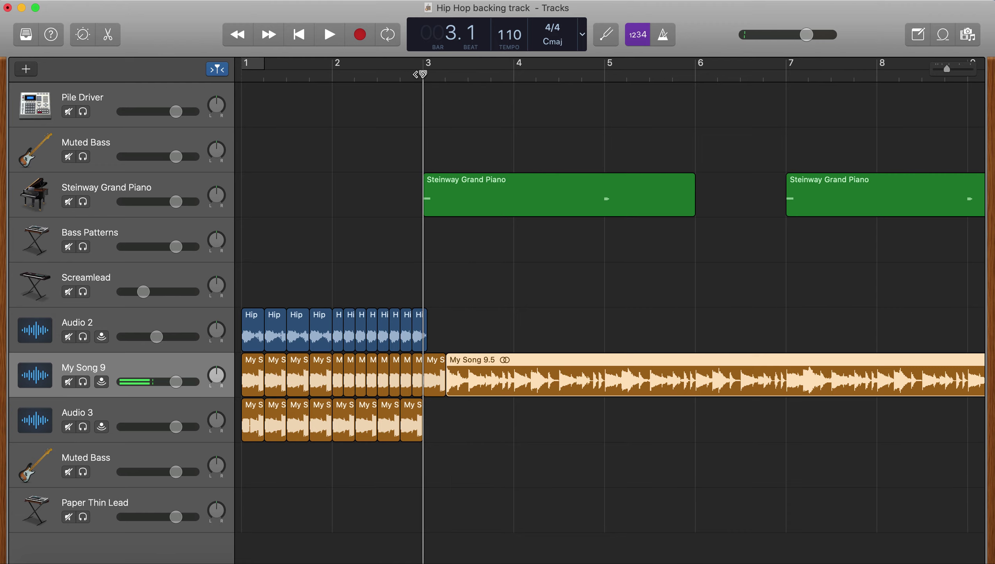
pyautogui.press('space')
pyautogui.press('space')
# Step: Play the full mix from within bar 10 to bar 13 and raise the computer's output volume
pyautogui.hscroll(10, 806, 329)
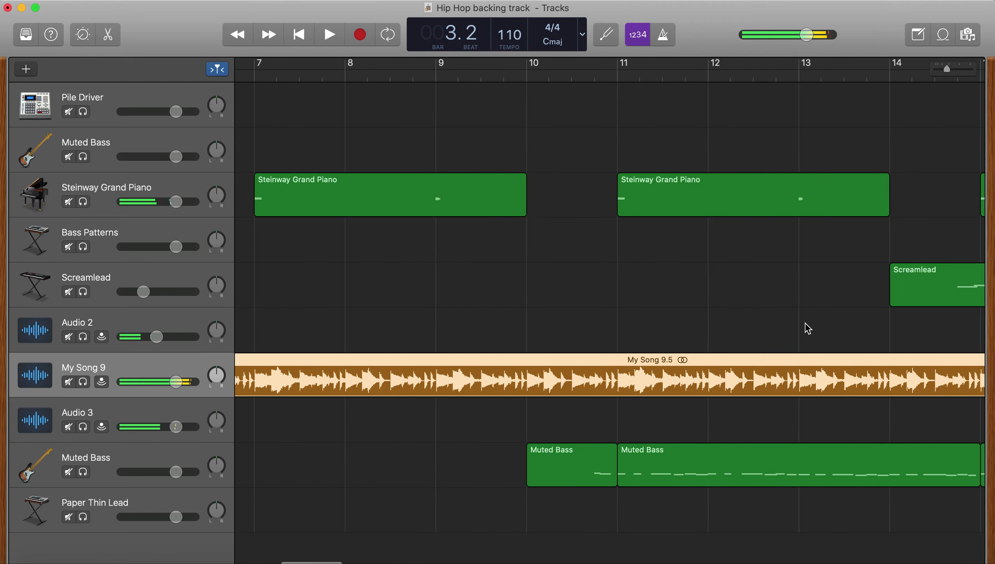
pyautogui.click(577, 79)
pyautogui.press('space')
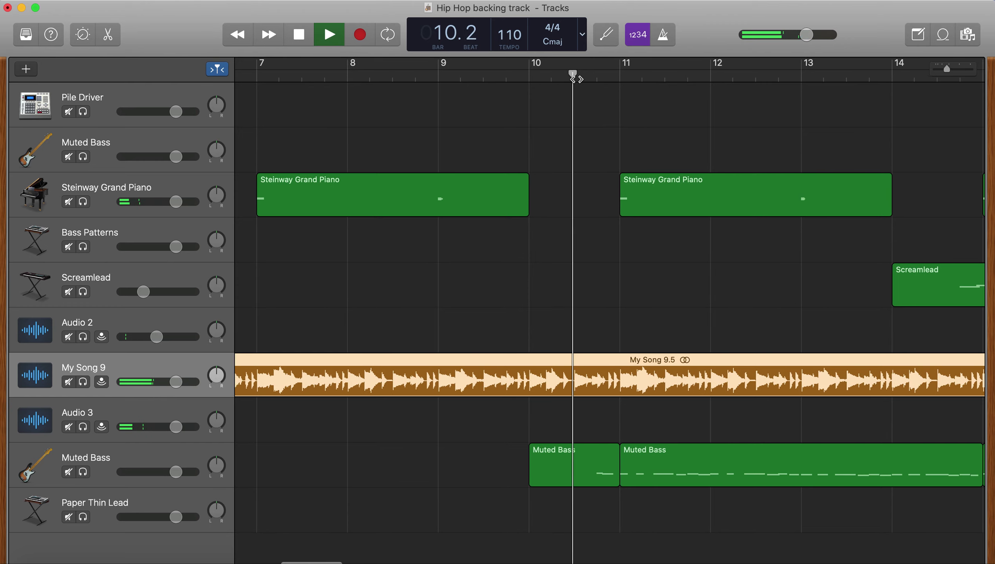
pyautogui.press('XF86AudioRaiseVolume')
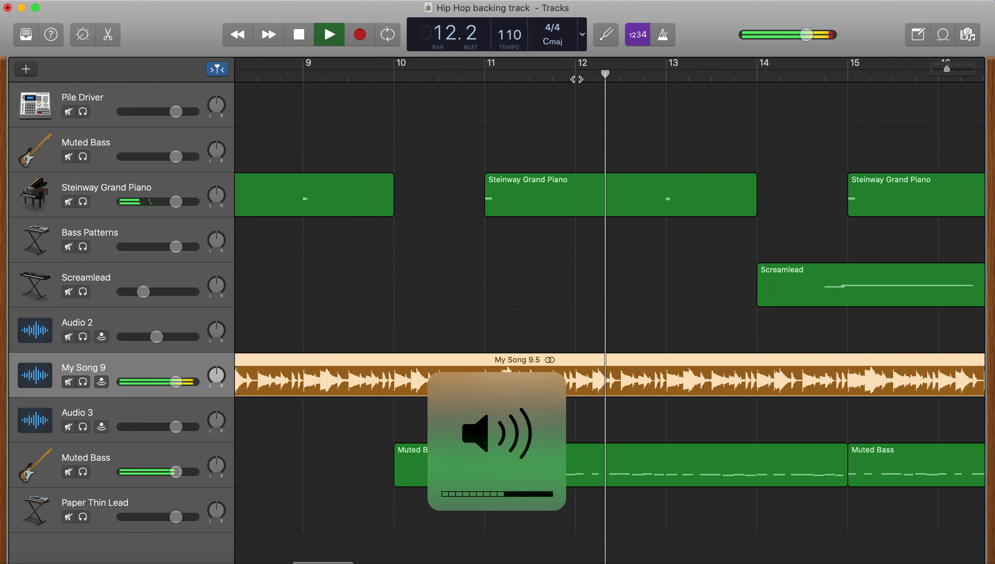
pyautogui.press('space')
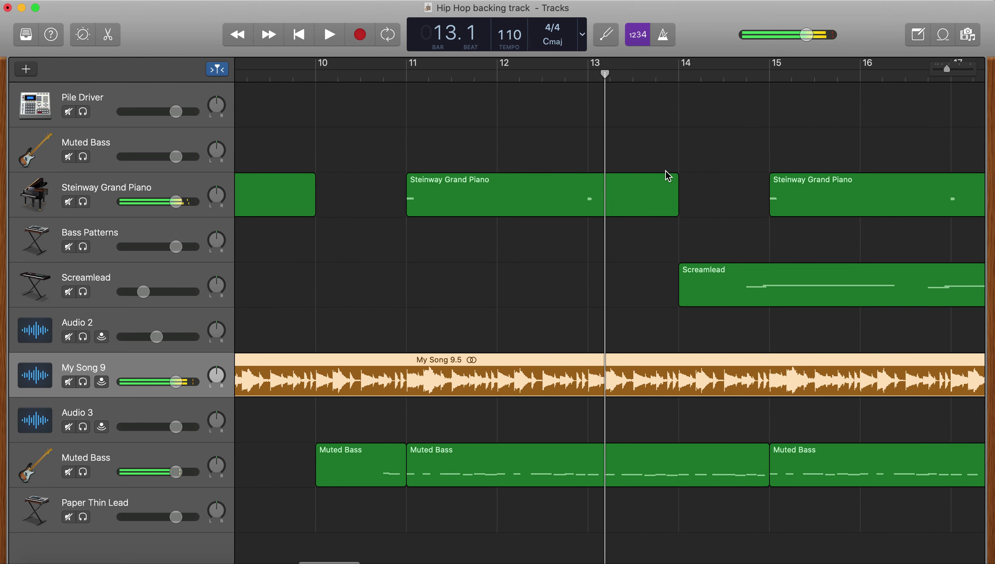
# Step: Solo the Audio 2 track and briefly play its opening vocal region from bar 1
pyautogui.hscroll(-15, 260, 399)
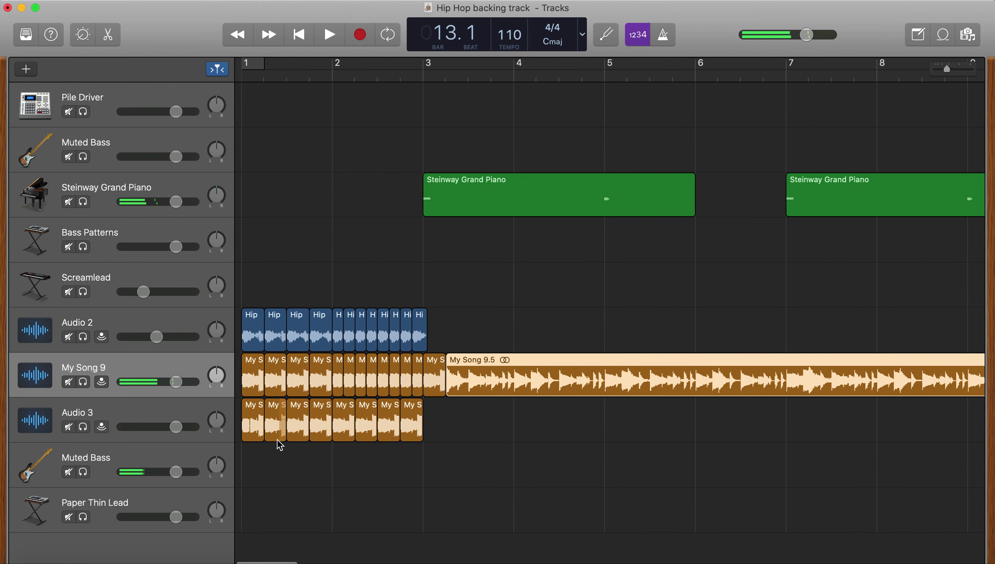
pyautogui.click(300, 507)
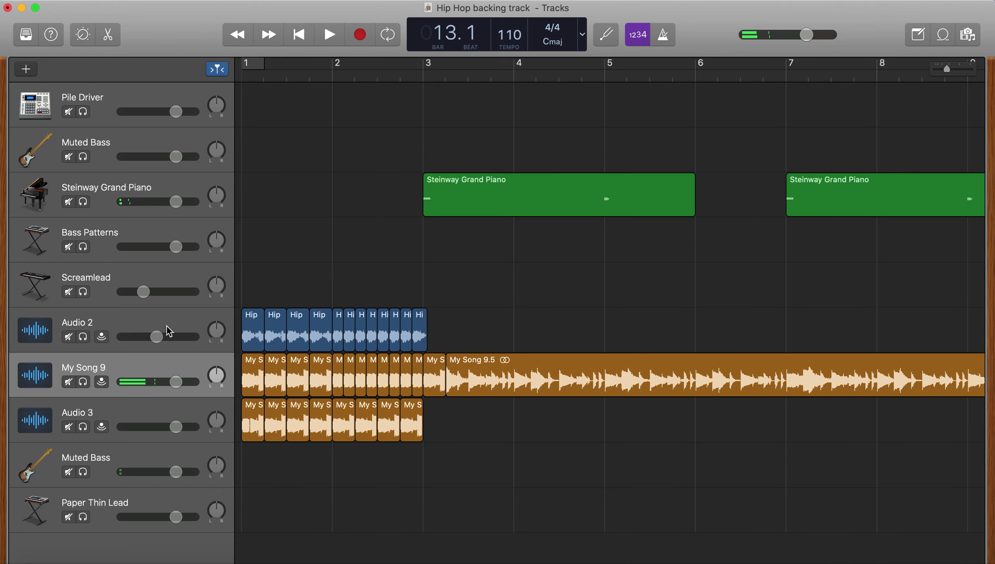
pyautogui.click(83, 337)
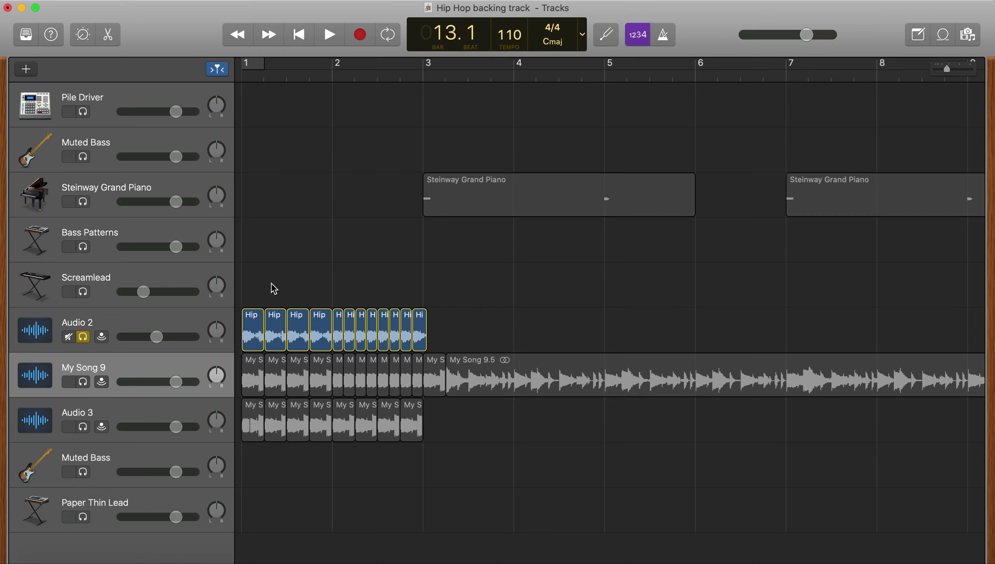
pyautogui.click(241, 79)
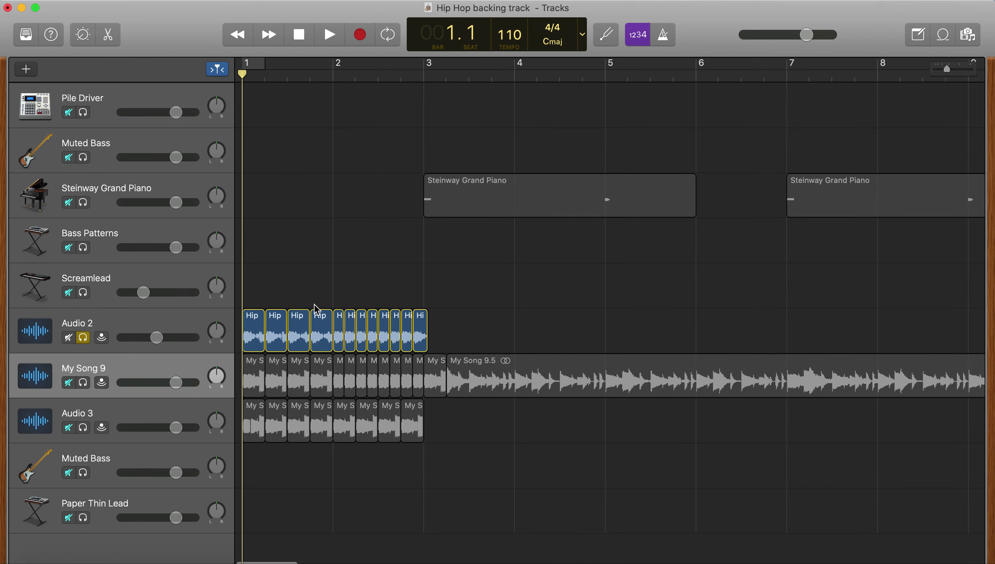
pyautogui.press('space')
pyautogui.press('space')
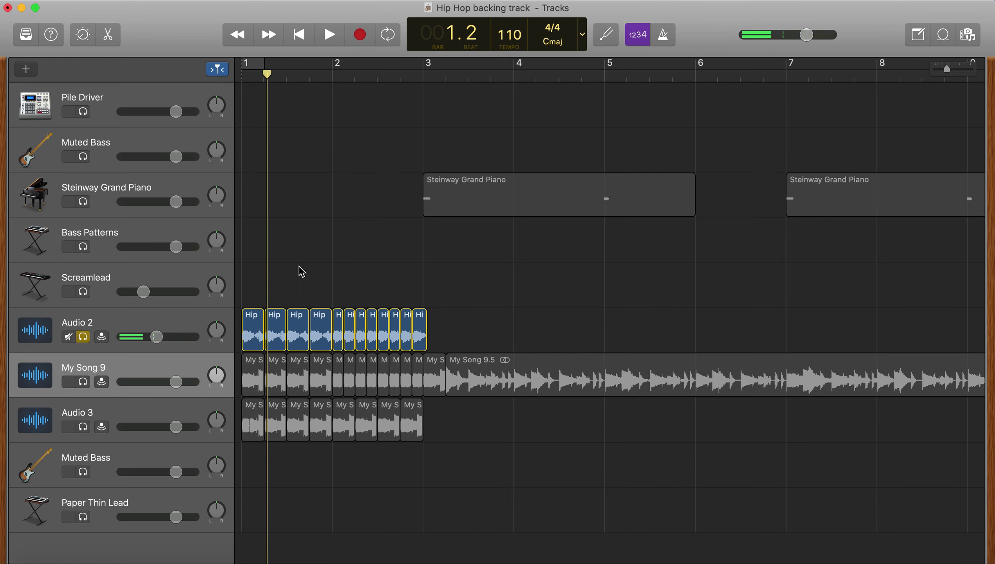
# Step: Open the first Audio 2 region in an enlarged audio editor and review its track and region settings
pyautogui.click(254, 335)
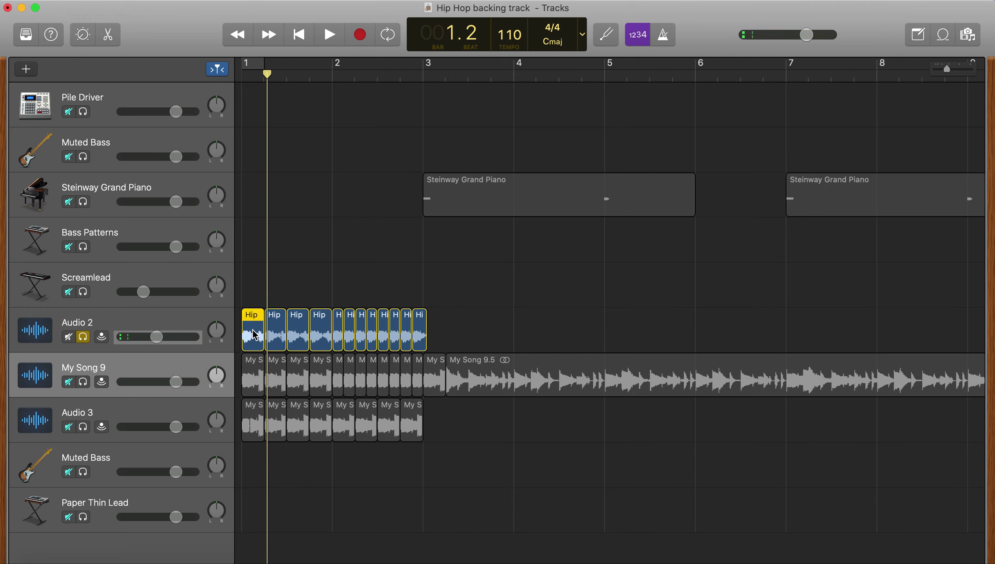
pyautogui.doubleClick(253, 335)
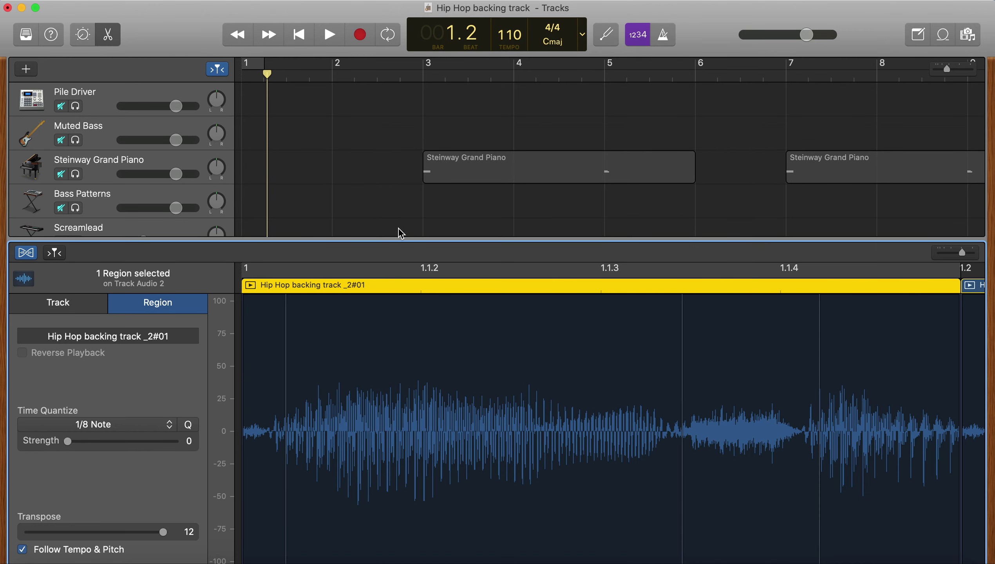
pyautogui.moveTo(362, 238); pyautogui.dragTo(355, 177)
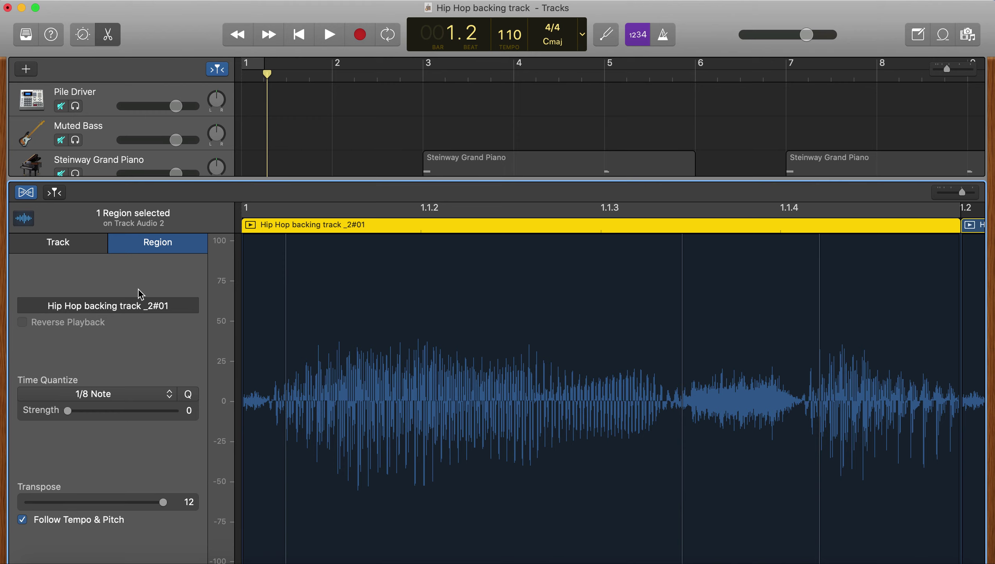
pyautogui.click(49, 242)
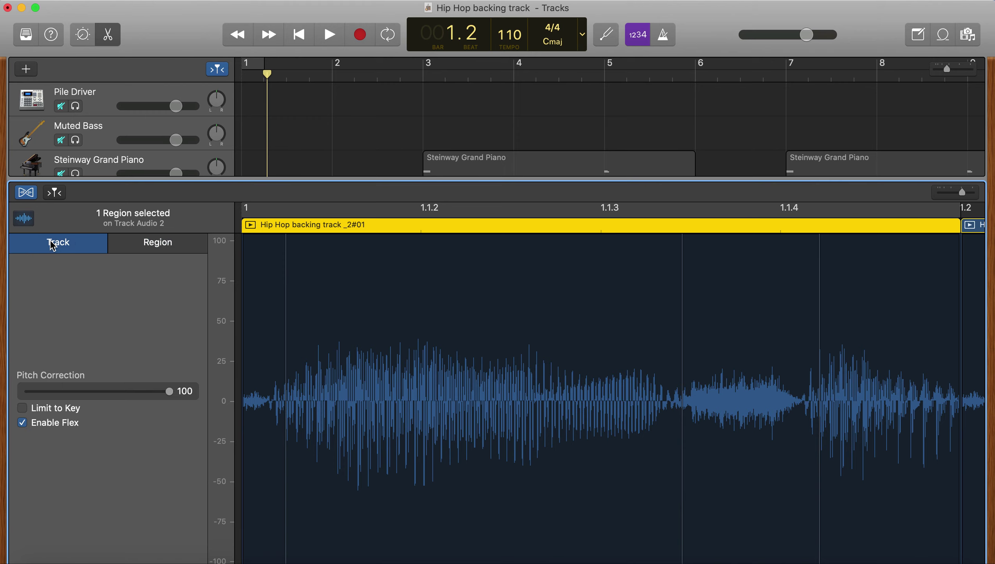
pyautogui.click(125, 246)
pyautogui.click(69, 249)
pyautogui.click(146, 243)
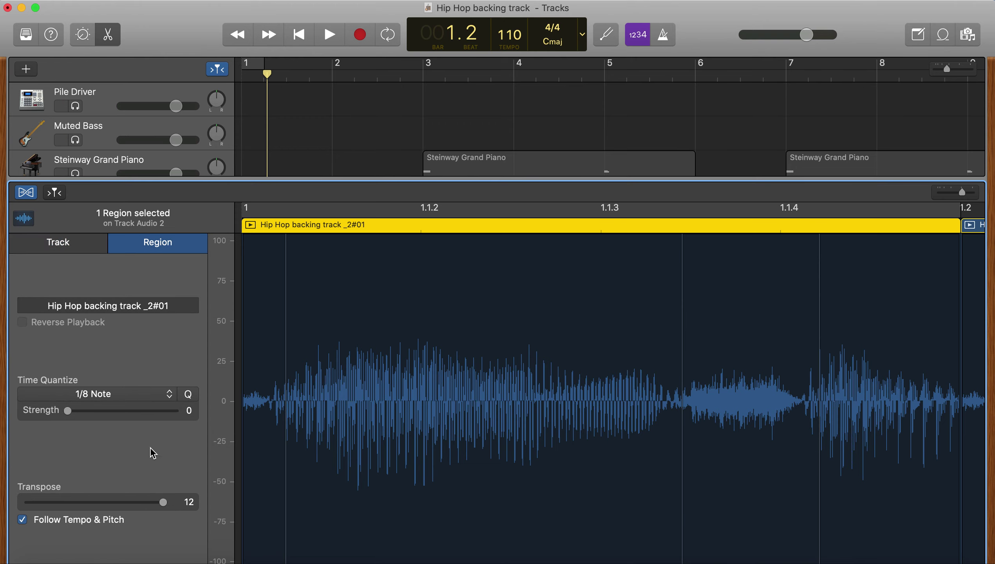
# Step: Close the audio editor and play the soloed Audio 2 track from the project start to bar 3
pyautogui.click(106, 39)
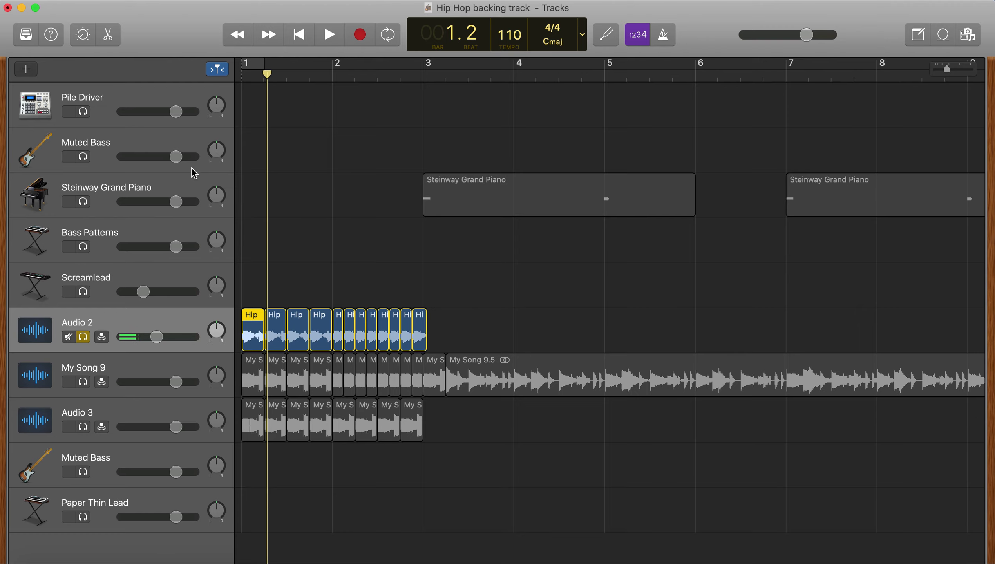
pyautogui.press('Return')
pyautogui.press('space')
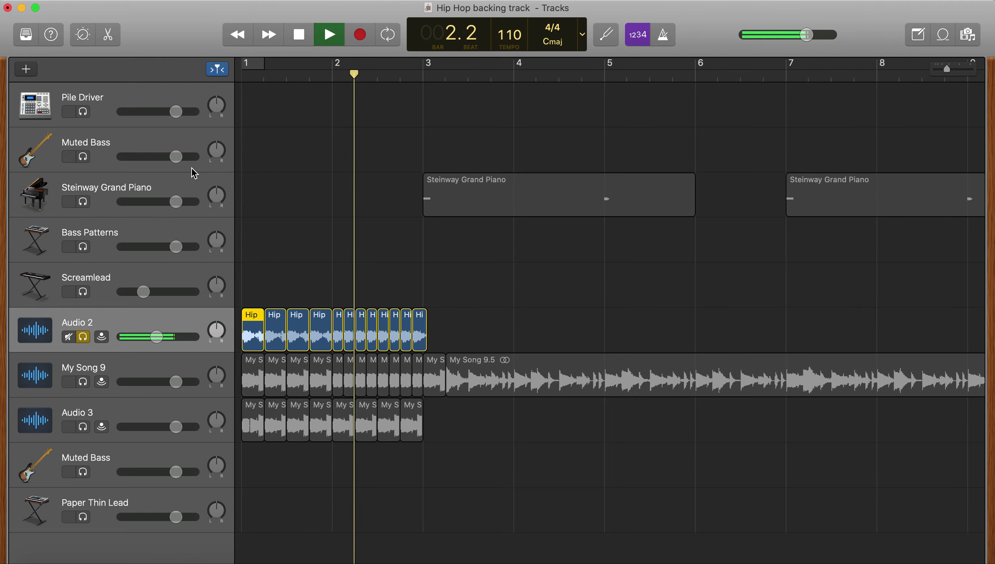
pyautogui.press('space')
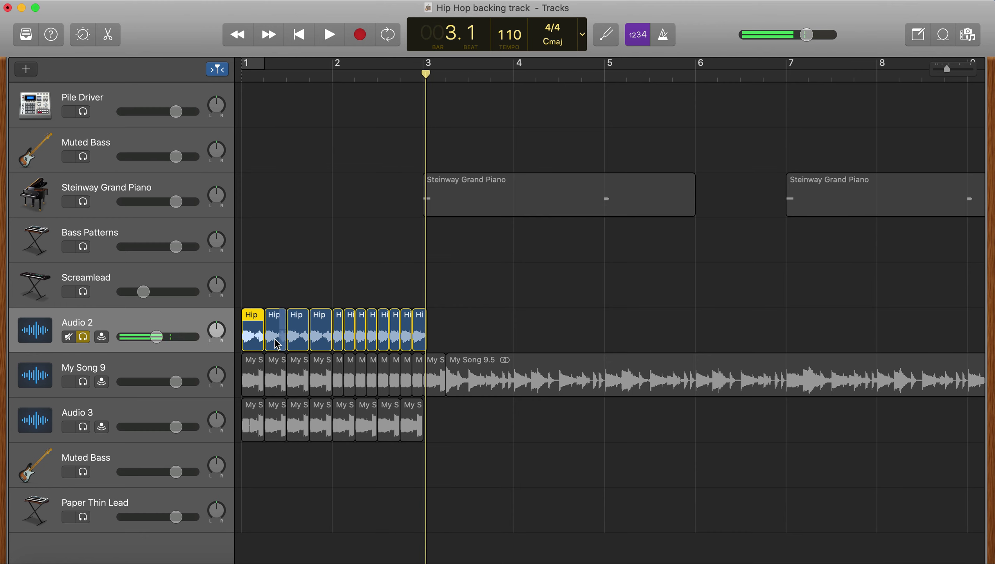
# Step: Inspect the transpose settings of the second and third Audio 2 regions in the audio editor, closing it after each
pyautogui.click(276, 333)
pyautogui.doubleClick(275, 333)
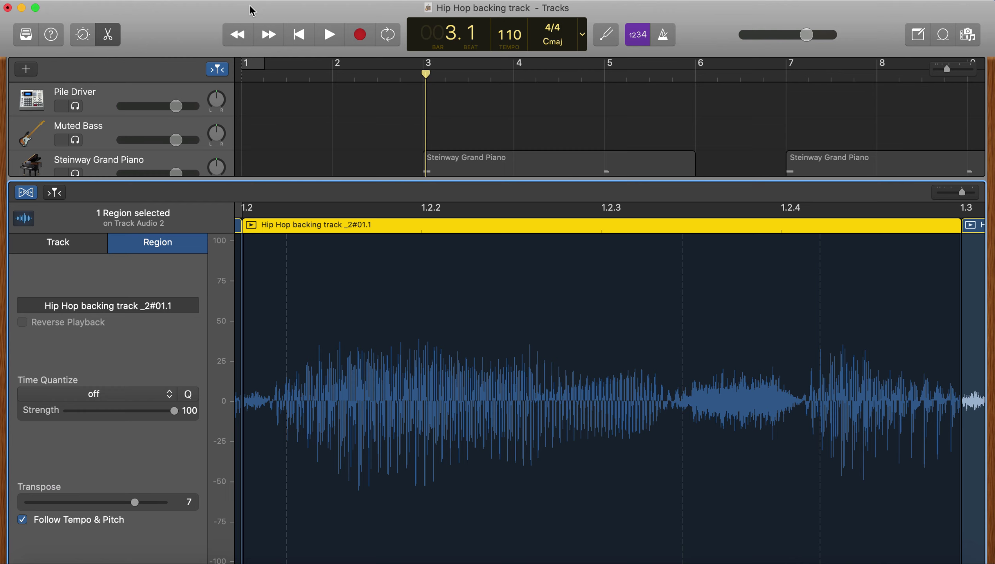
pyautogui.click(107, 35)
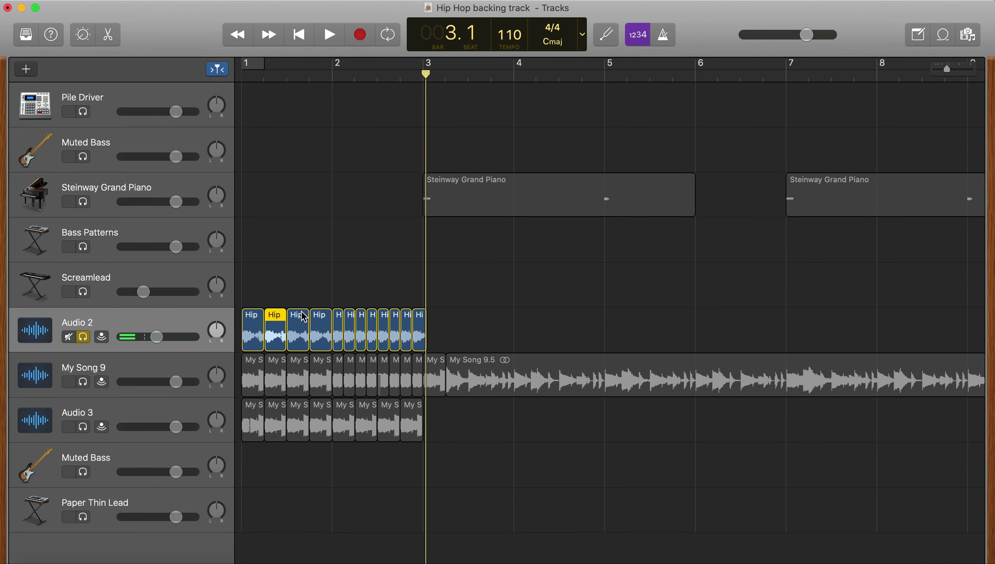
pyautogui.click(299, 332)
pyautogui.doubleClick(299, 332)
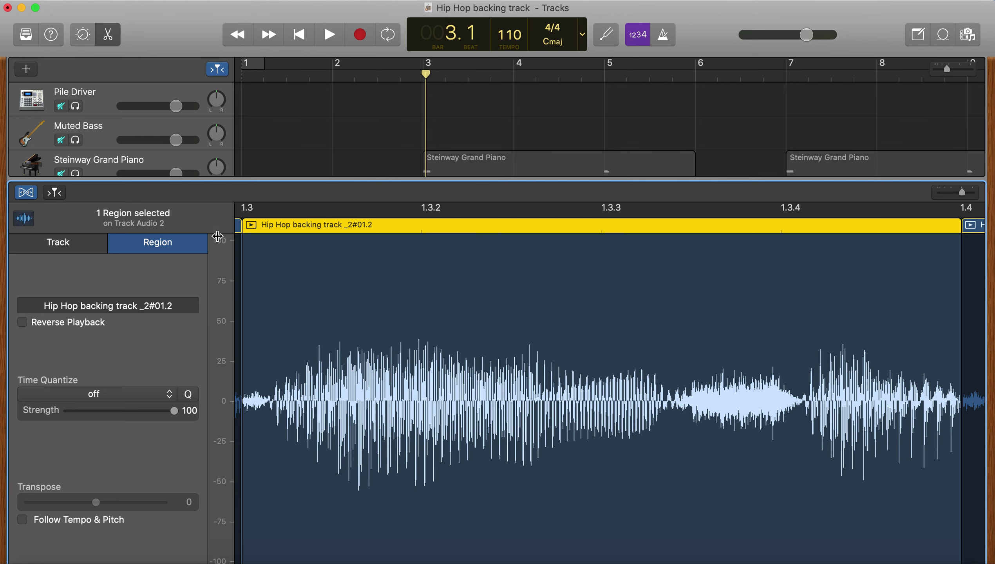
pyautogui.click(114, 35)
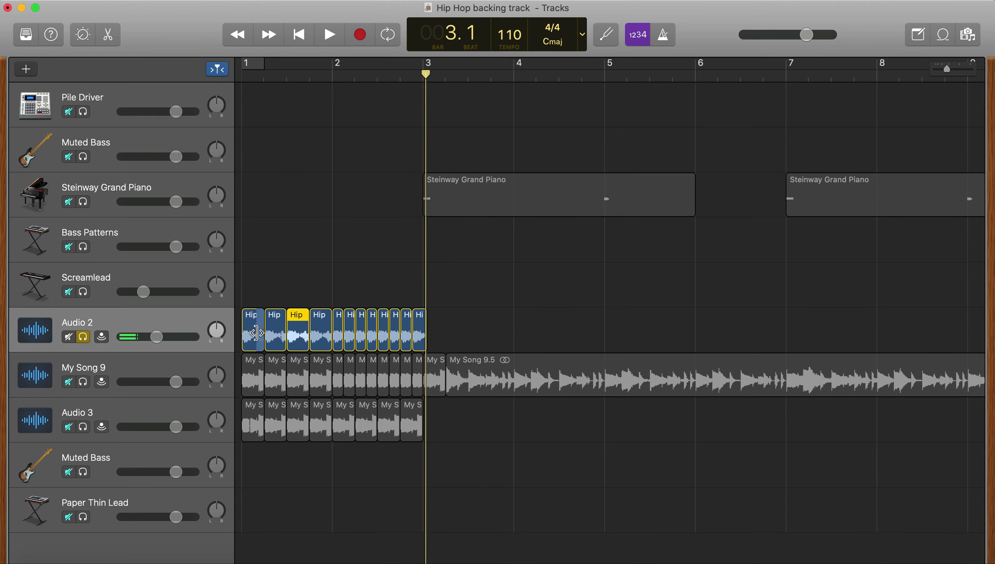
# Step: Add flex markers near the start of the first Audio 2 region and around 1.1.2, and show the track's pitch correction settings
pyautogui.click(254, 337)
pyautogui.doubleClick(255, 336)
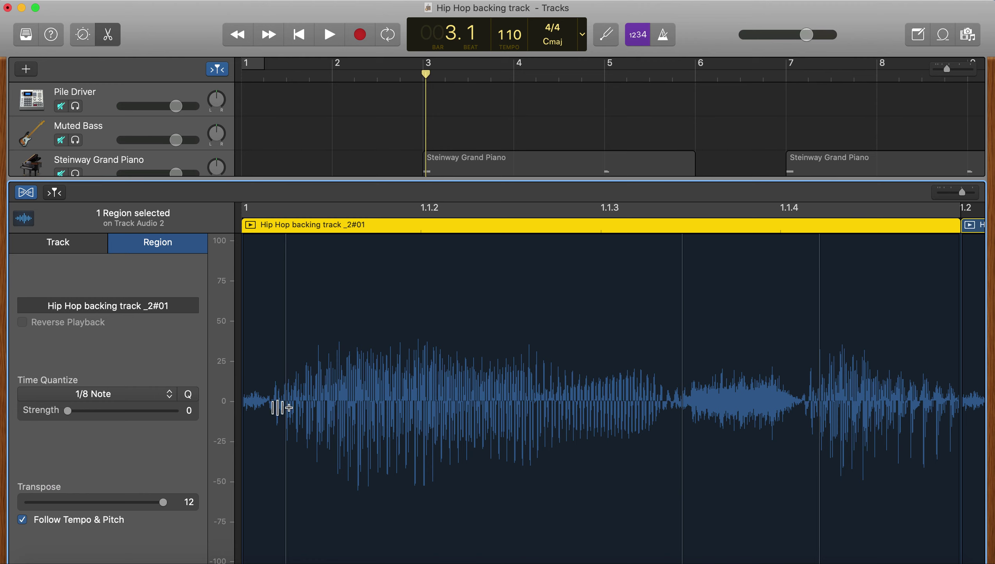
pyautogui.click(277, 408)
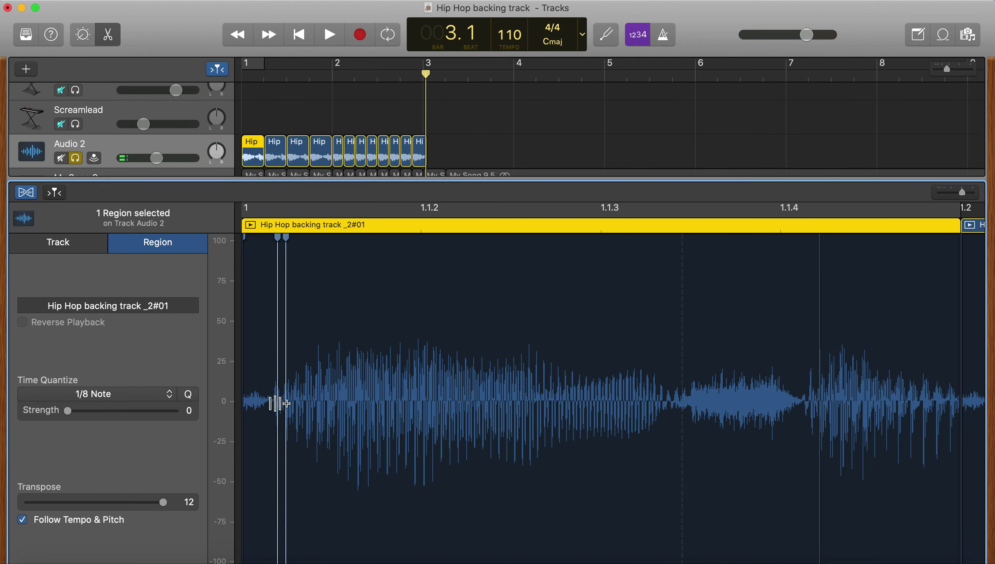
pyautogui.click(432, 401)
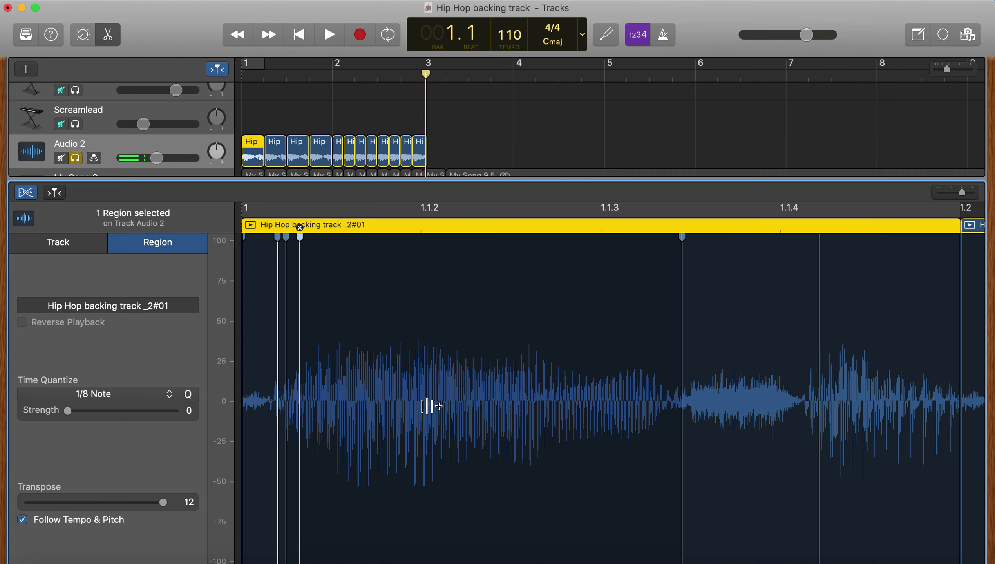
pyautogui.click(432, 401)
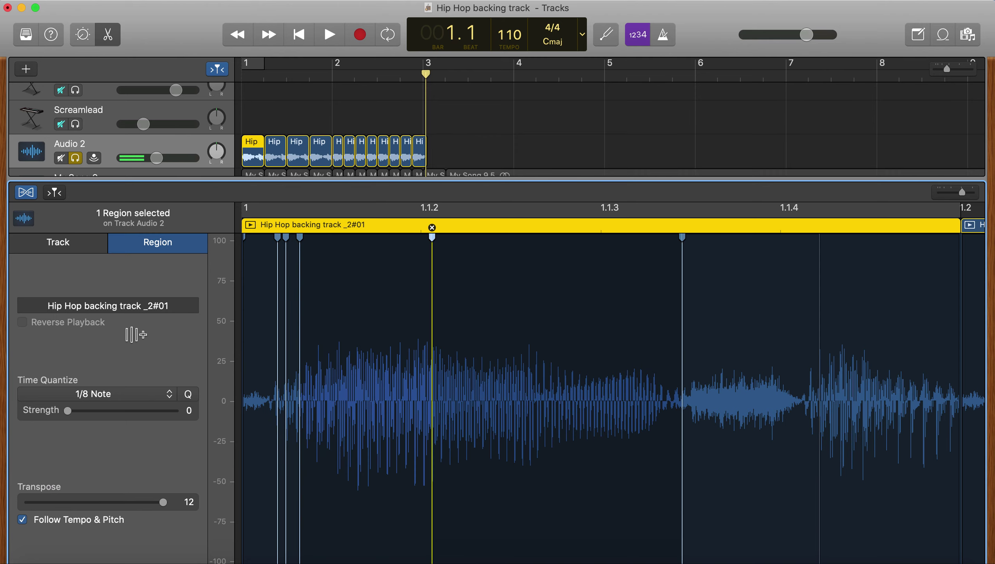
pyautogui.click(54, 244)
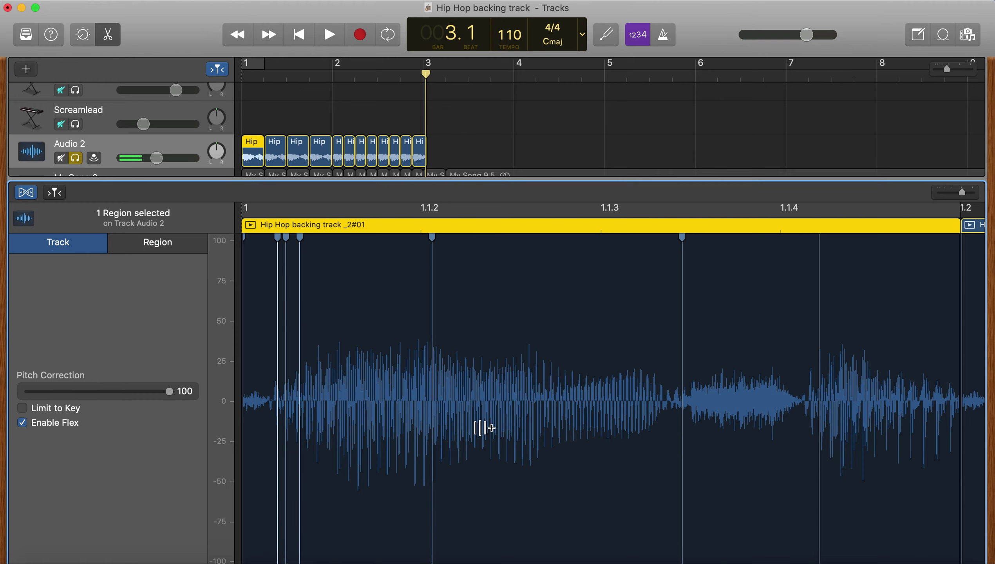
# Step: Add a flex marker shifted to about midway between 1.1.2 and 1.1.3 in the first Audio 2 region and play from the project start
pyautogui.click(532, 402)
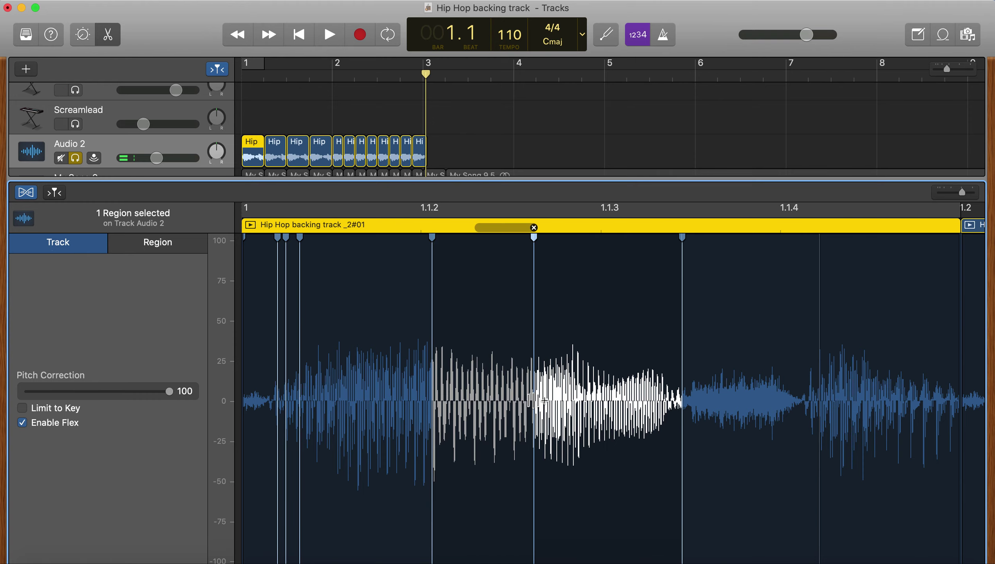
pyautogui.press('Return')
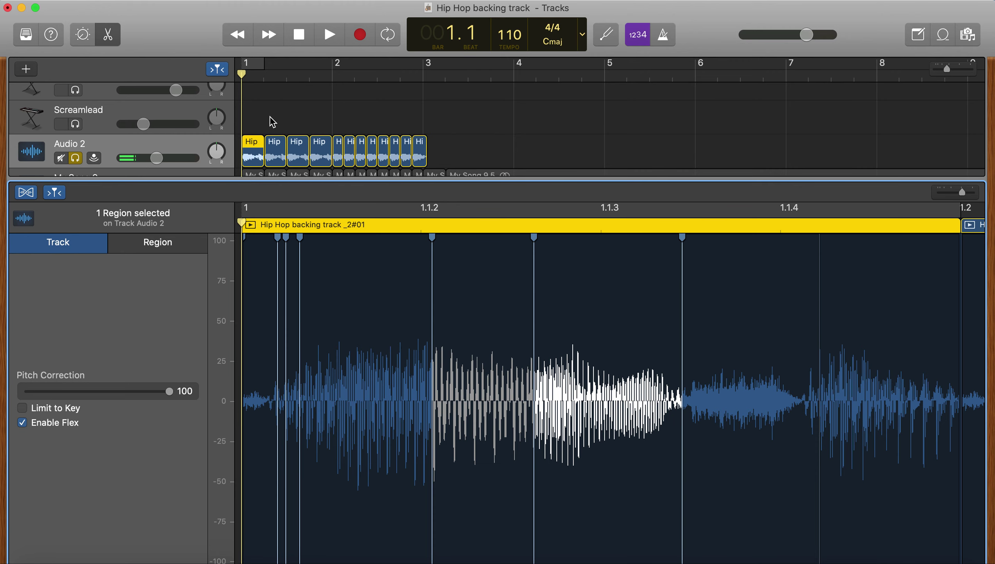
pyautogui.press('space')
pyautogui.press('space')
pyautogui.hscroll(-3, 258, 85)
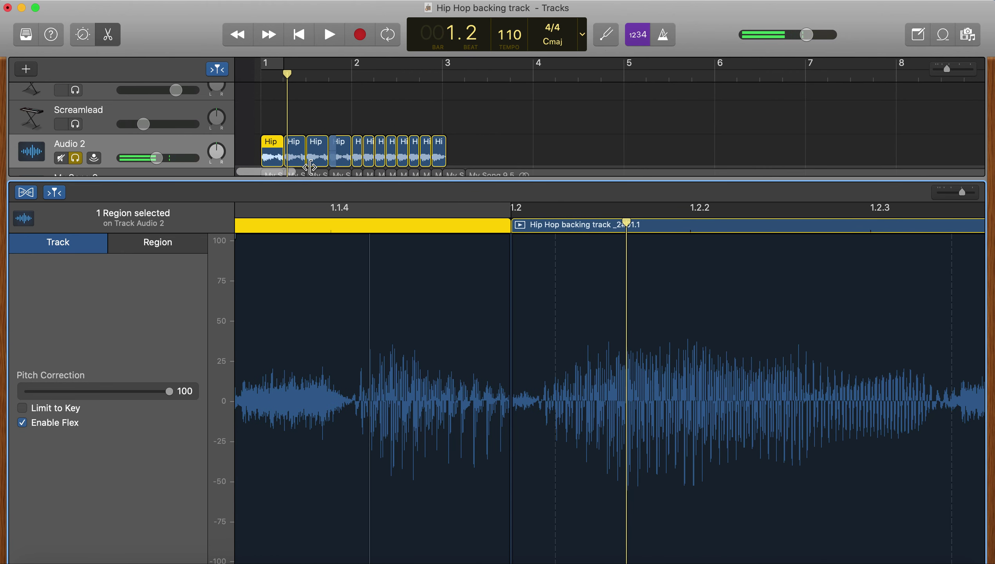
# Step: Turn on the cycle area over the first beat and play the looped Audio 2 region
pyautogui.click(246, 67)
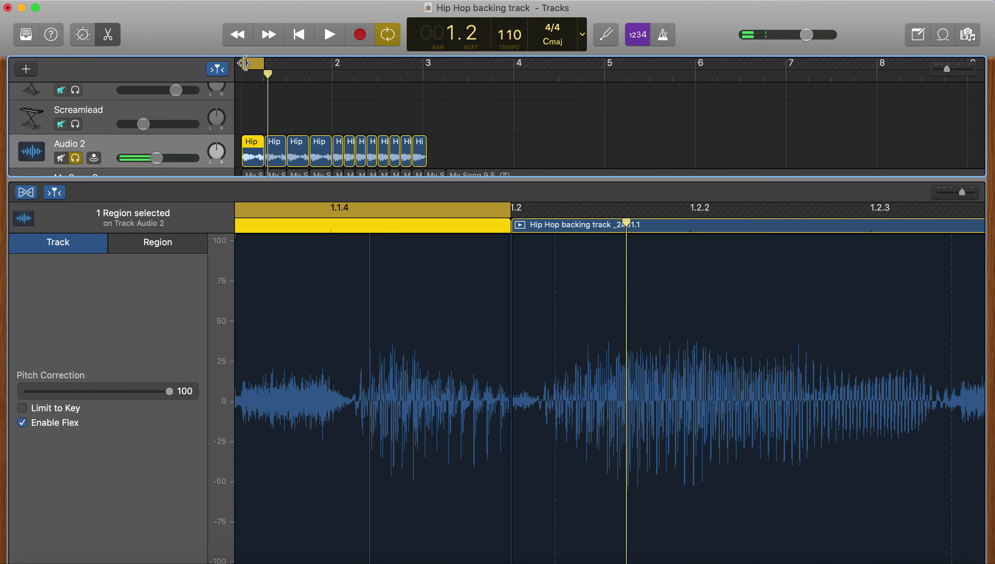
pyautogui.press('space')
pyautogui.press('space')
# Step: Move the flex marker near 1.1.2 back beside the early markers, accept the high speed section and play the loop
pyautogui.moveTo(408, 385); pyautogui.dragTo(304, 395)
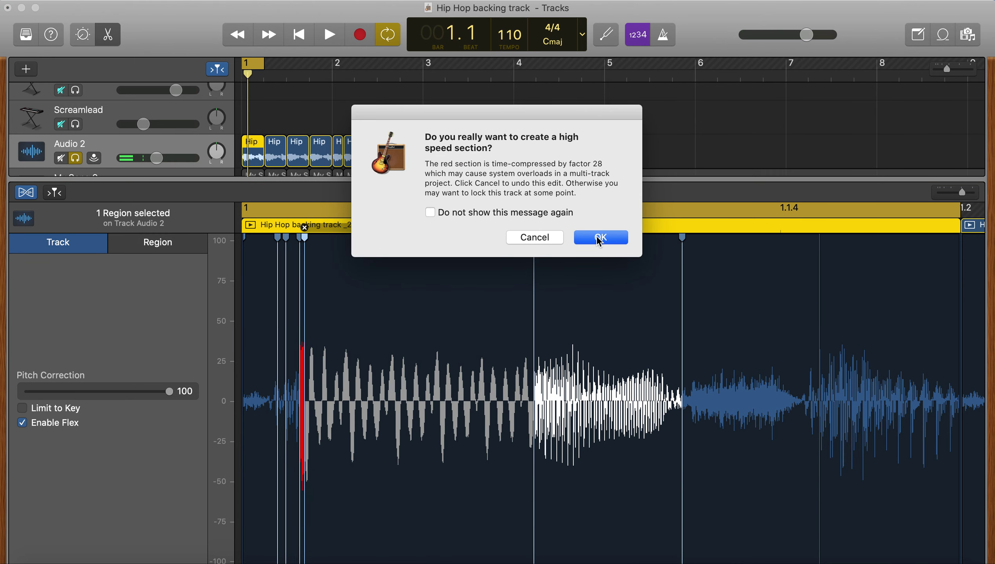
pyautogui.click(600, 239)
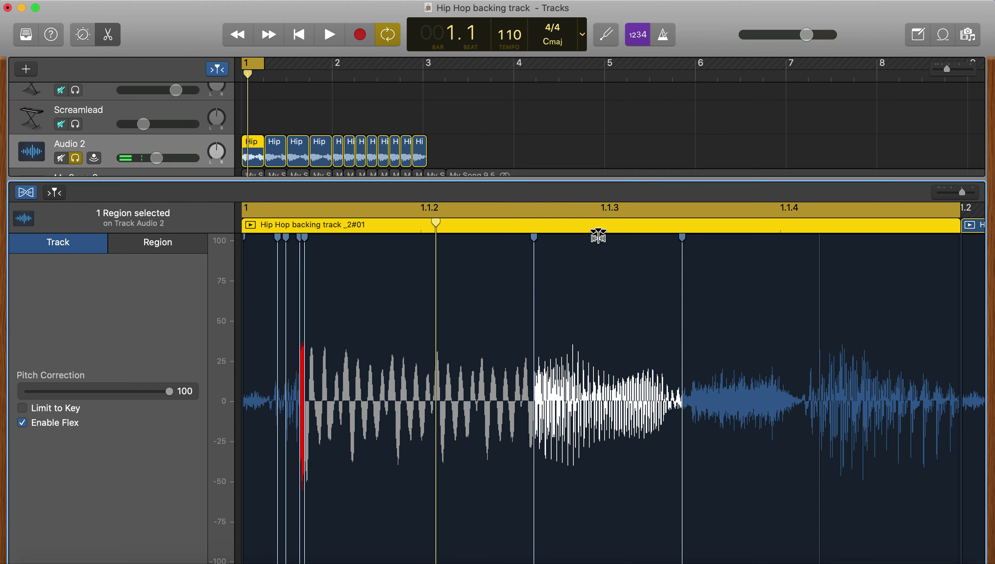
pyautogui.press('space')
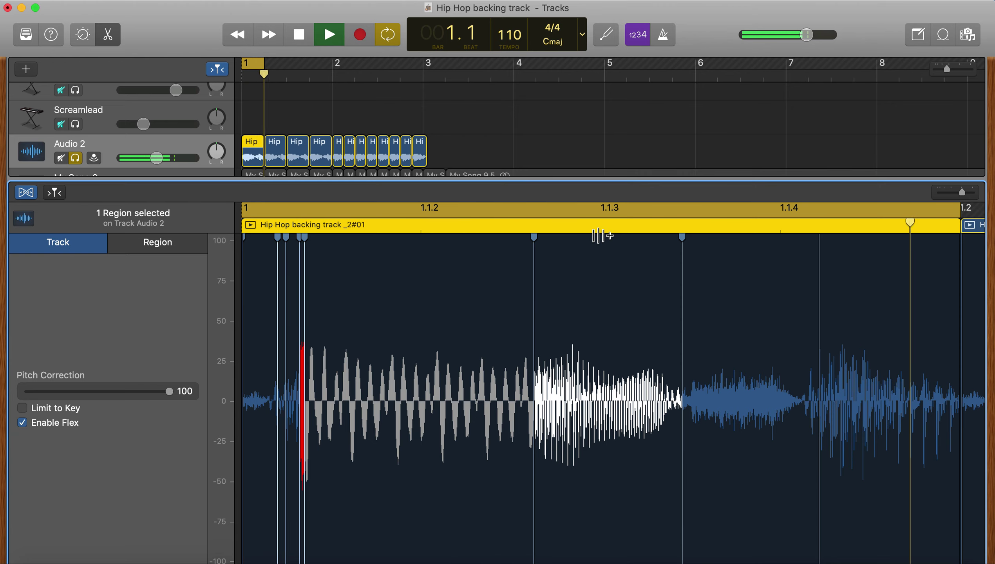
pyautogui.press('space')
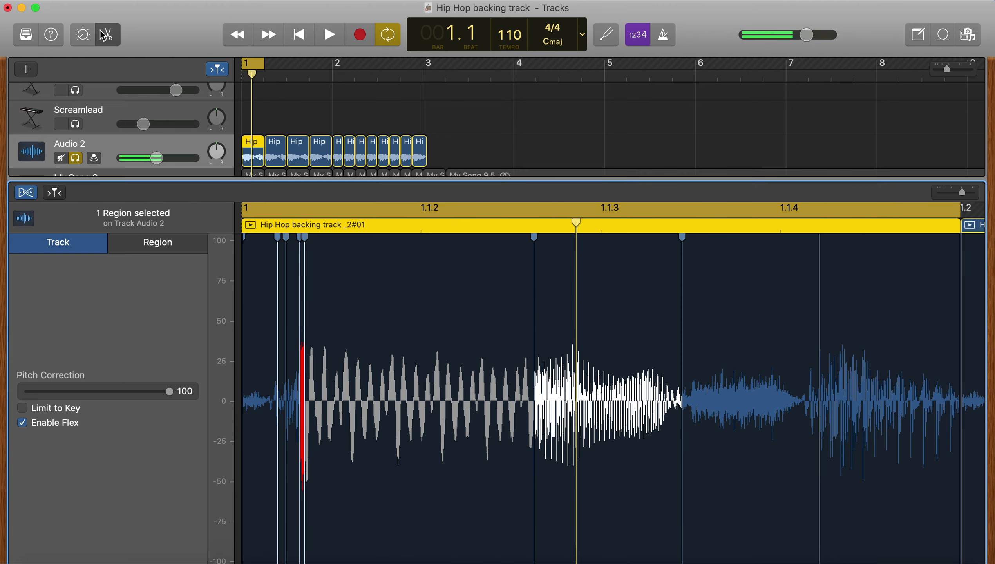
# Step: Close the audio editor and switch the solo from the Audio 2 track to Audio 3
pyautogui.click(105, 34)
pyautogui.click(86, 337)
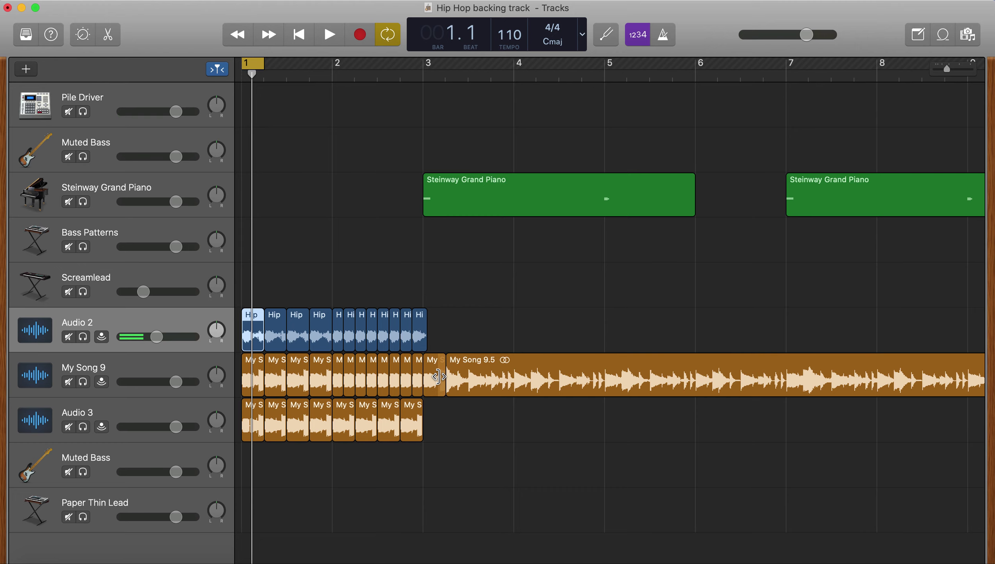
pyautogui.click(83, 427)
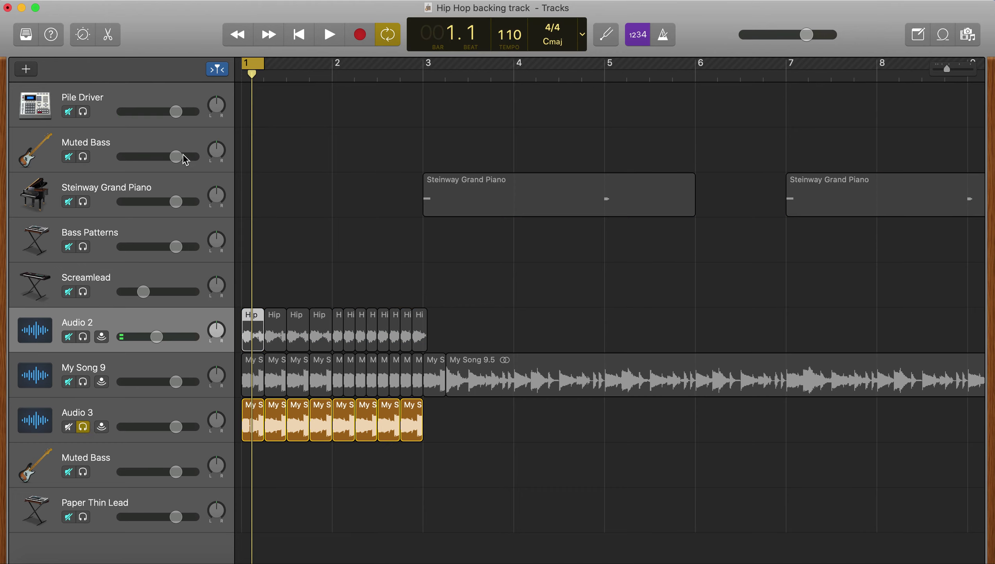
# Step: Turn off the cycle area and play the soloed Audio 3 track twice from the project start to about bar 3
pyautogui.click(254, 63)
pyautogui.press('space')
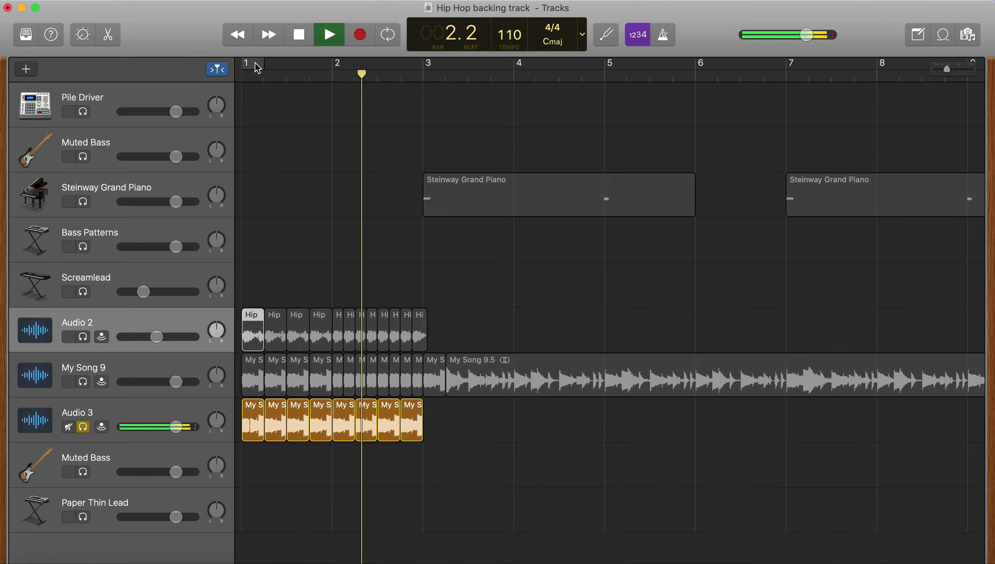
pyautogui.press('space')
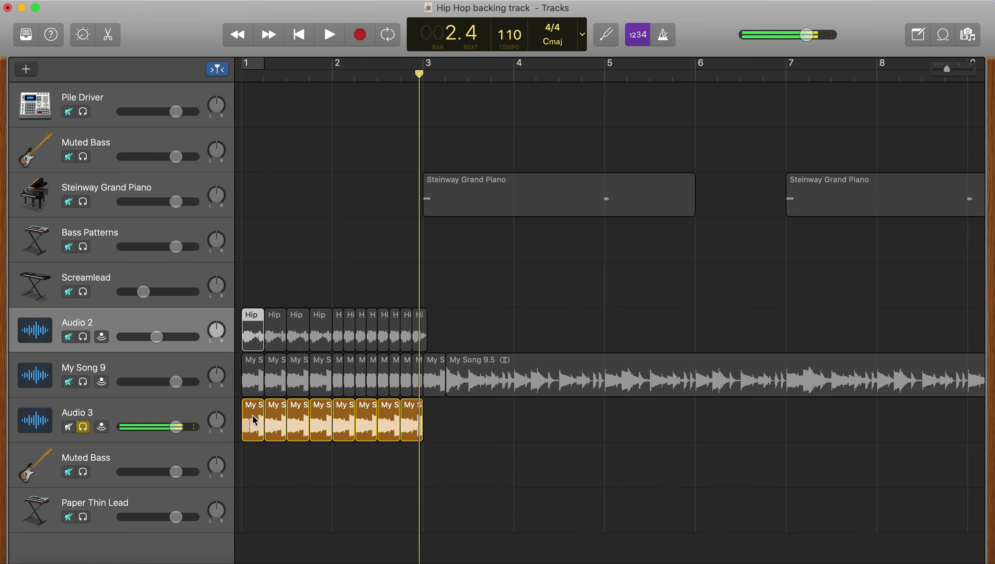
pyautogui.press('Return')
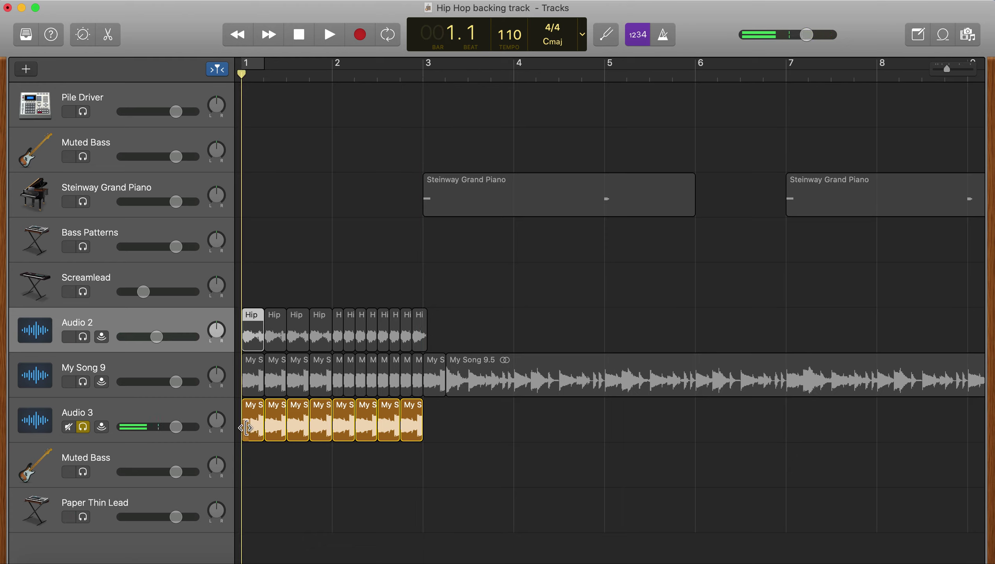
pyautogui.press('space')
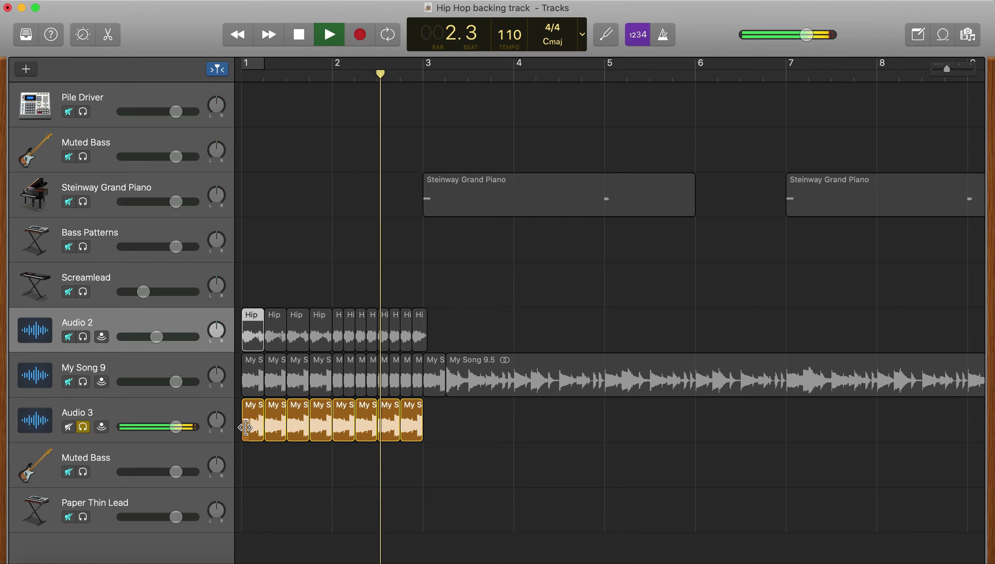
pyautogui.press('space')
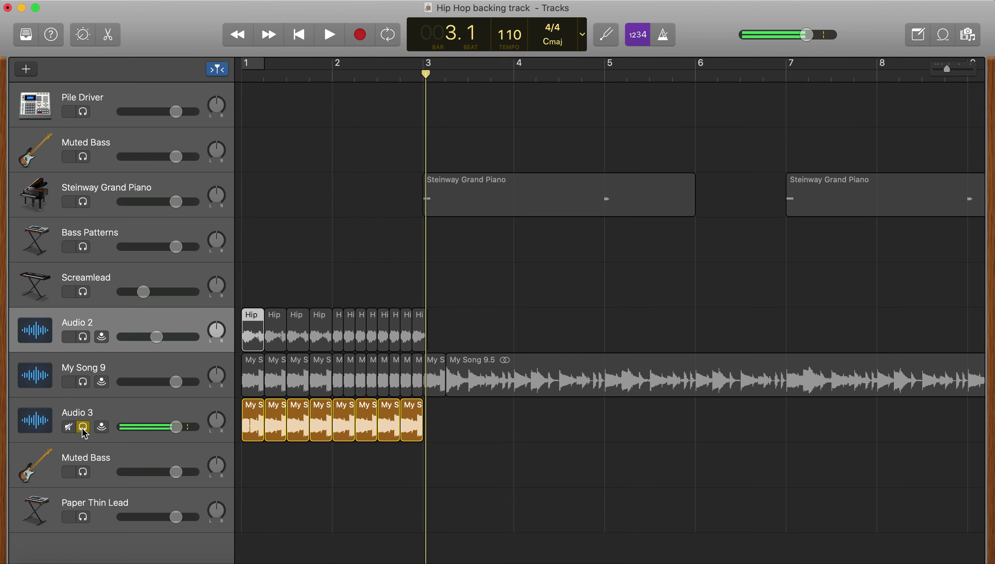
# Step: Unsolo Audio 3 and play the full mix from the project start past bar 4
pyautogui.click(83, 427)
pyautogui.press('Return')
pyautogui.press('space')
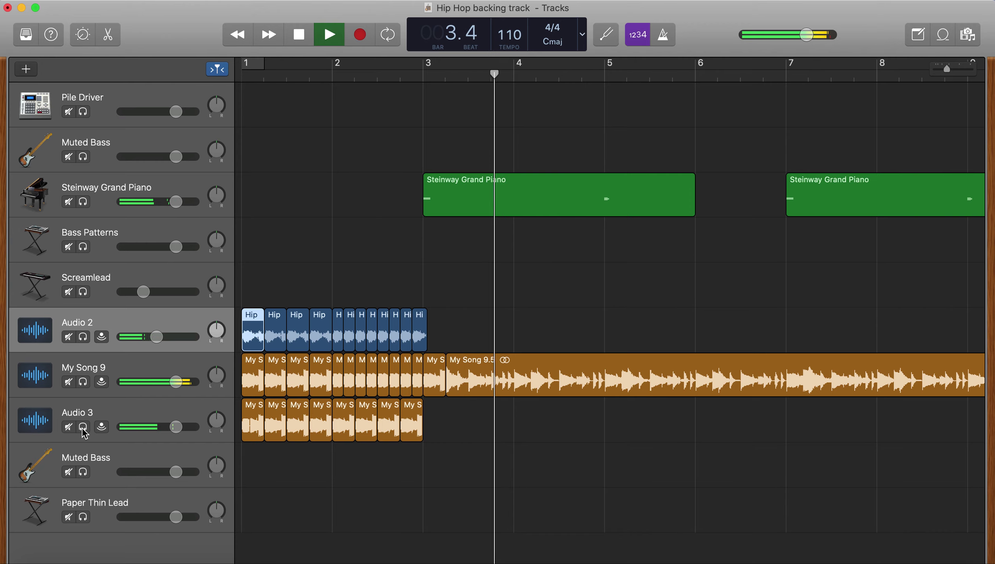
pyautogui.press('space')
# Step: Show track automation and draw a volume fade-in on Audio 3 rising from -∞ dB at 1.1.1.1 to a point at bar 3
pyautogui.click(360, 492)
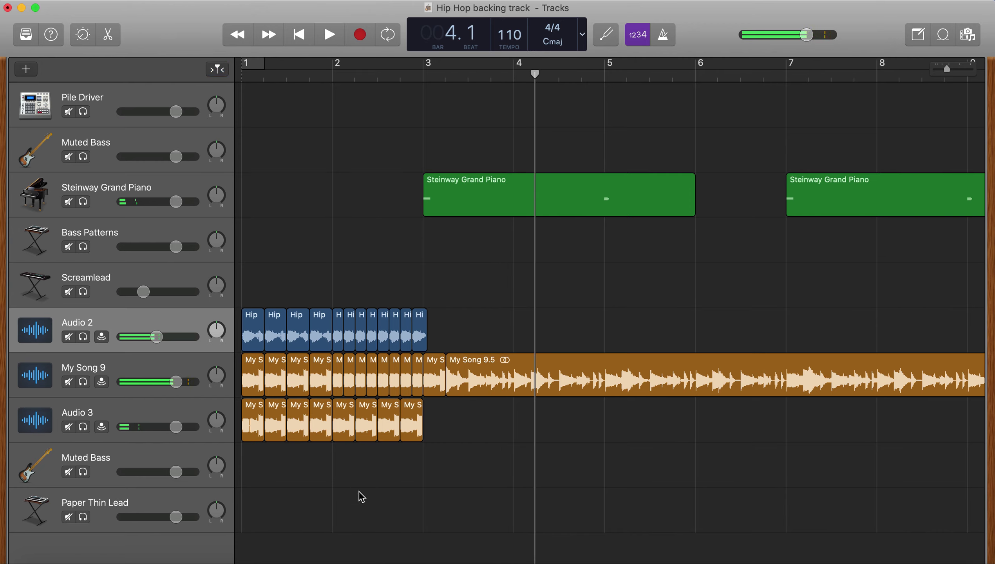
pyautogui.press('a')
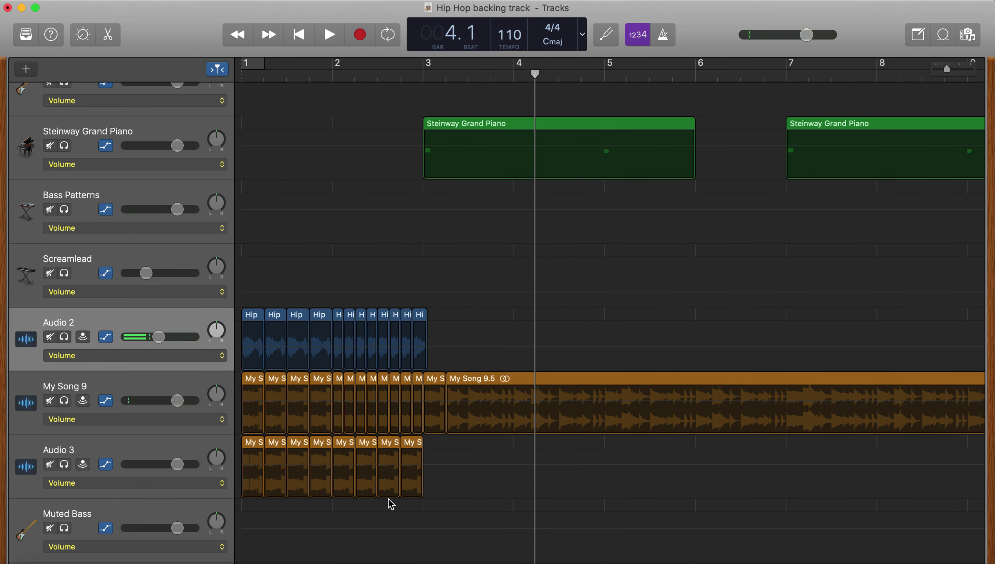
pyautogui.click(425, 469)
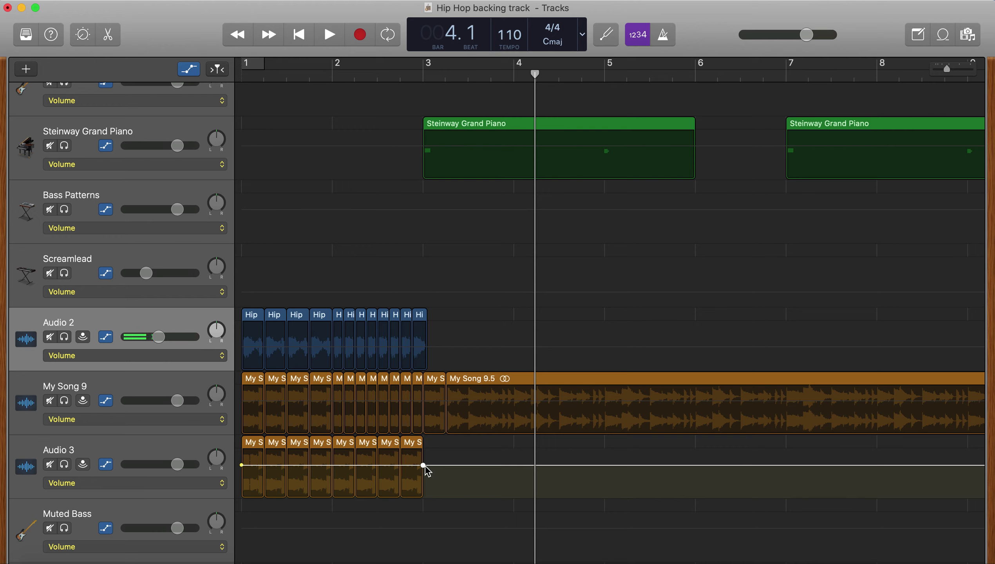
pyautogui.moveTo(242, 466); pyautogui.dragTo(241, 496)
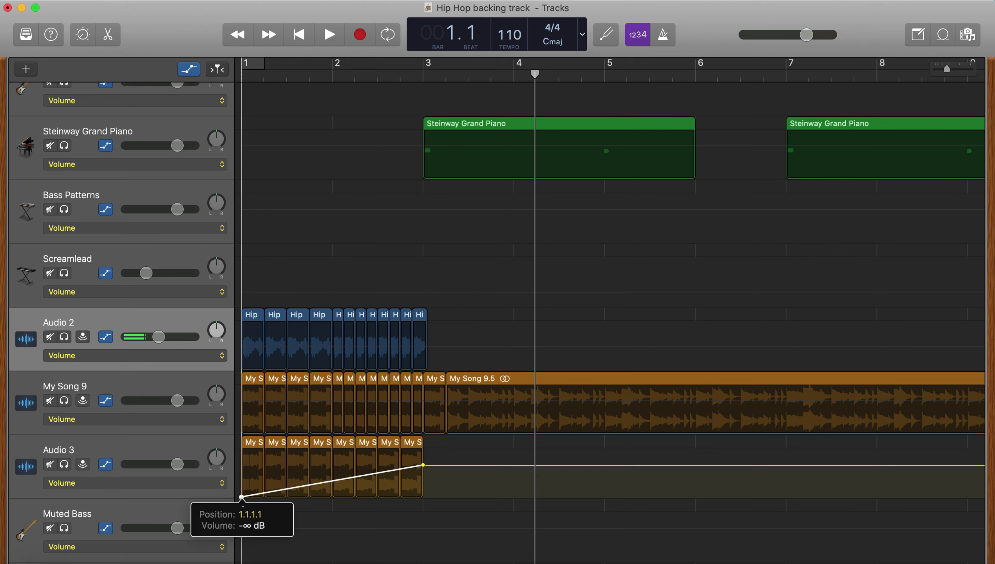
# Step: Solo Audio 3, play its volume fade-in from the project start, and unsolo the track
pyautogui.click(64, 465)
pyautogui.press('Return')
pyautogui.press('space')
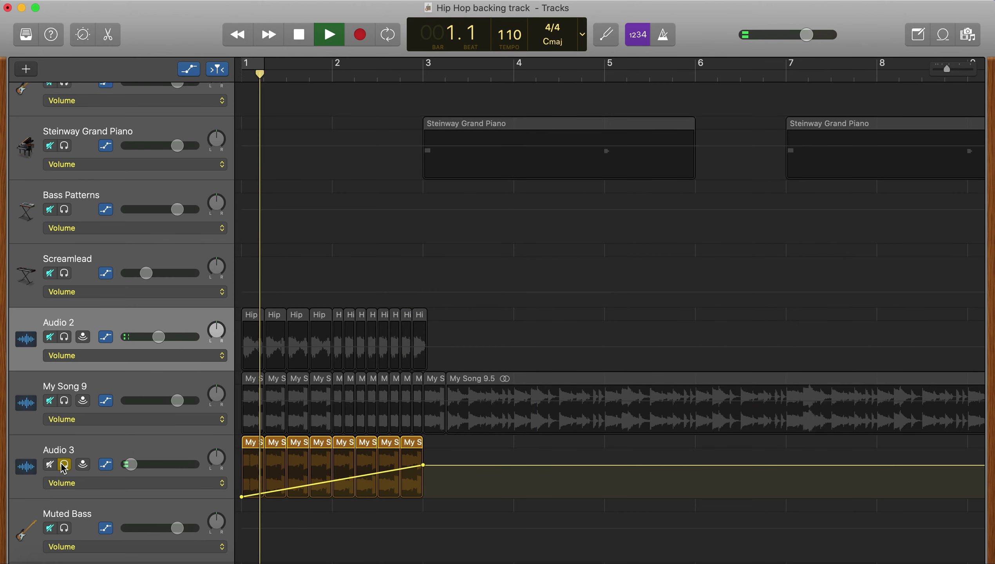
pyautogui.press('space')
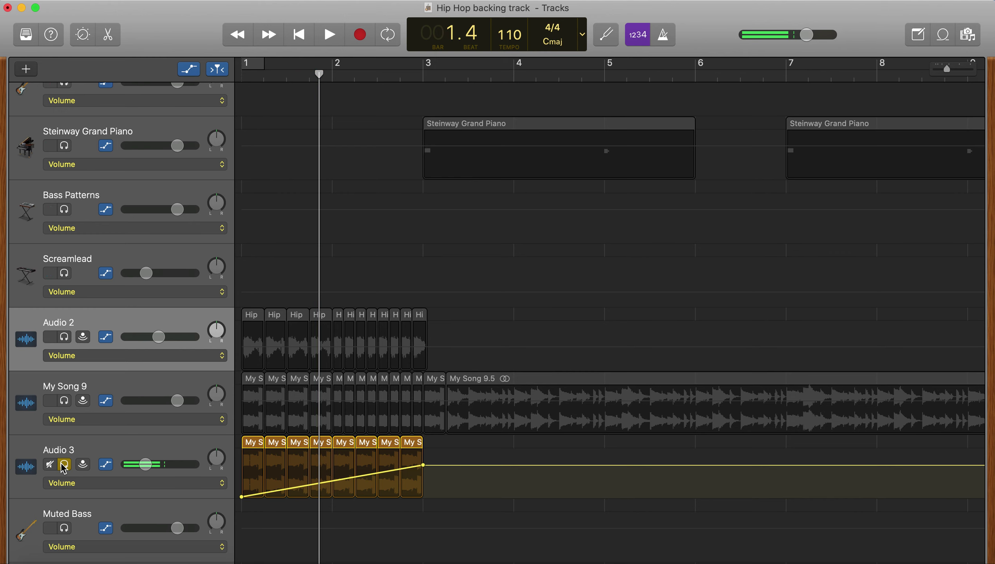
pyautogui.click(64, 466)
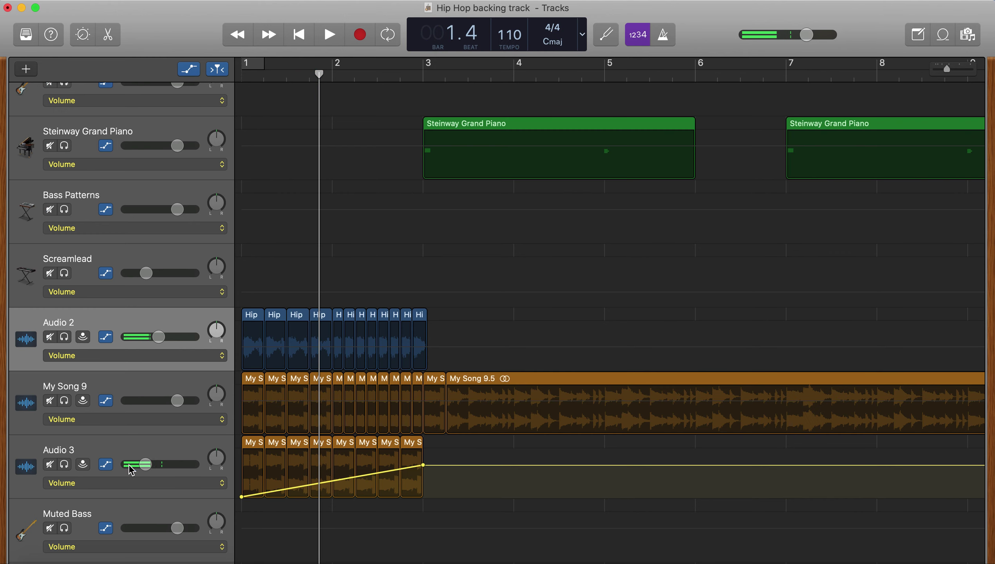
# Step: Automate Audio 3's High smart control to rise from -24.0 dB at 1.1.1.1 to +24.0 dB just before bar 3
pyautogui.click(183, 483)
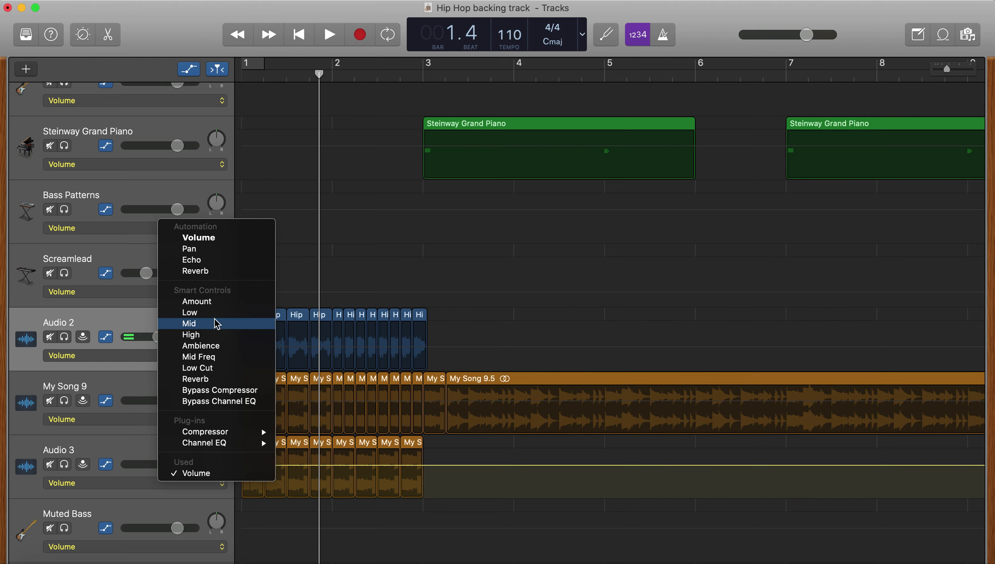
pyautogui.click(215, 335)
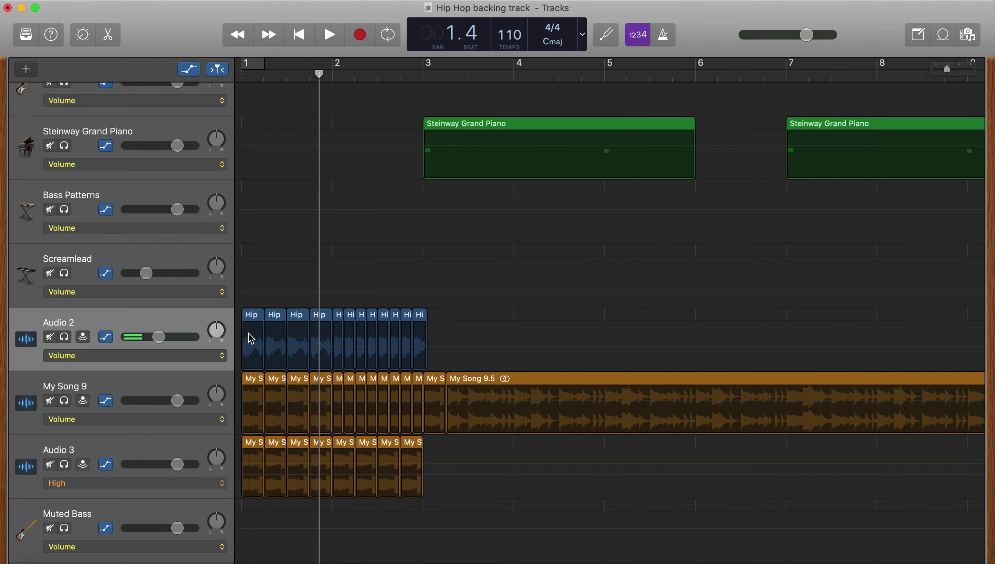
pyautogui.click(422, 465)
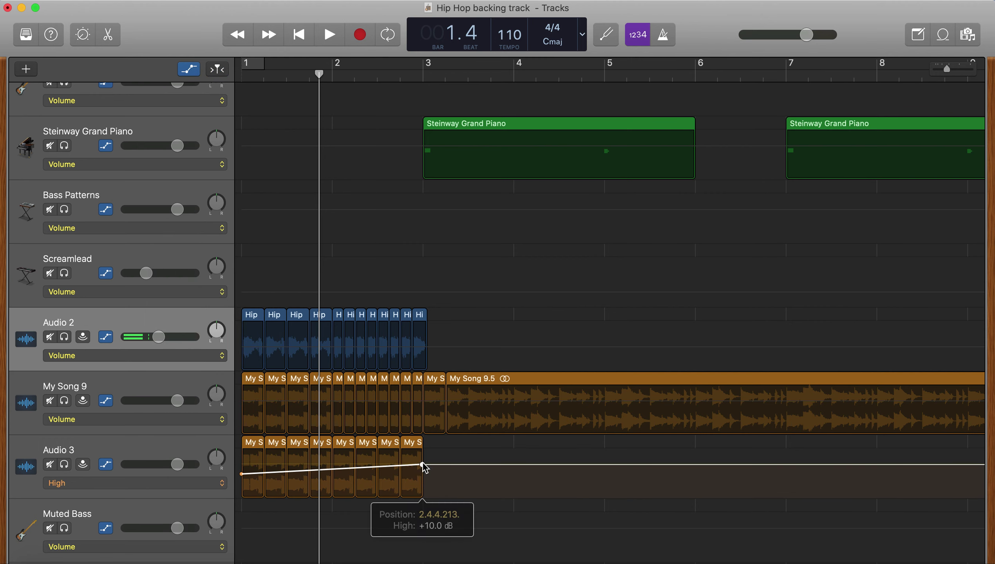
pyautogui.moveTo(241, 473); pyautogui.dragTo(241, 496)
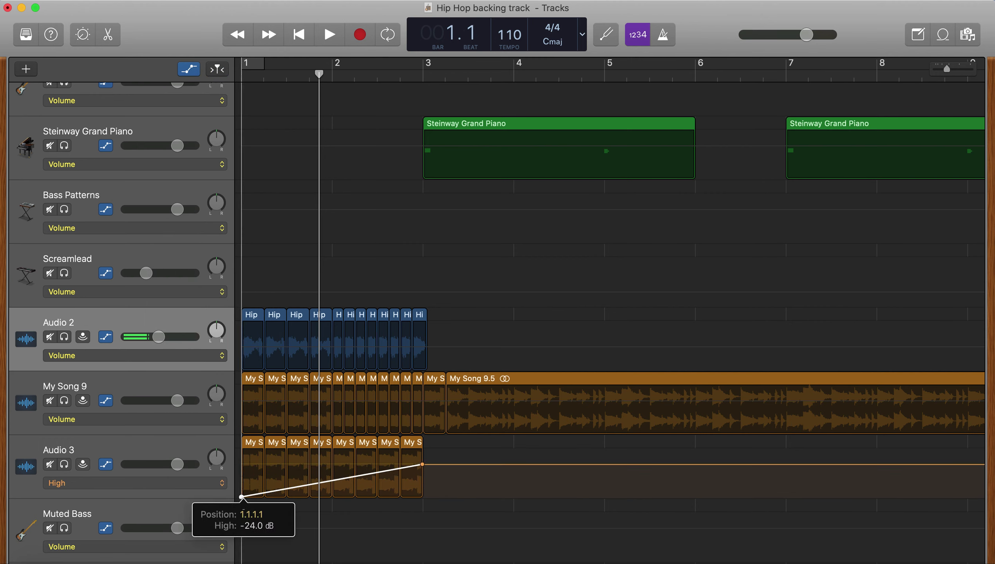
pyautogui.moveTo(422, 464); pyautogui.dragTo(421, 451)
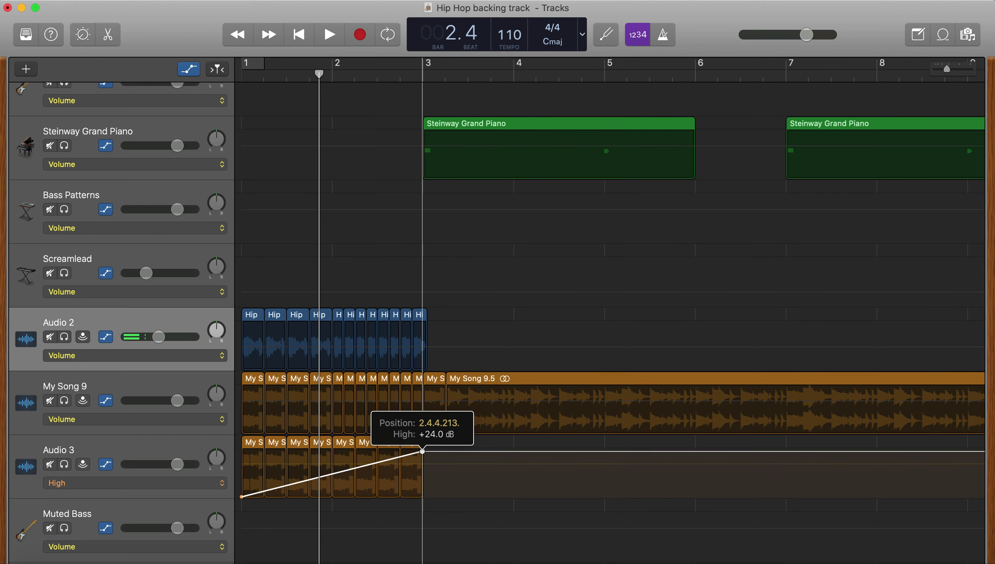
# Step: Solo Audio 3 and play the rising High automation from the project start to bar 3
pyautogui.click(65, 465)
pyautogui.press('Return')
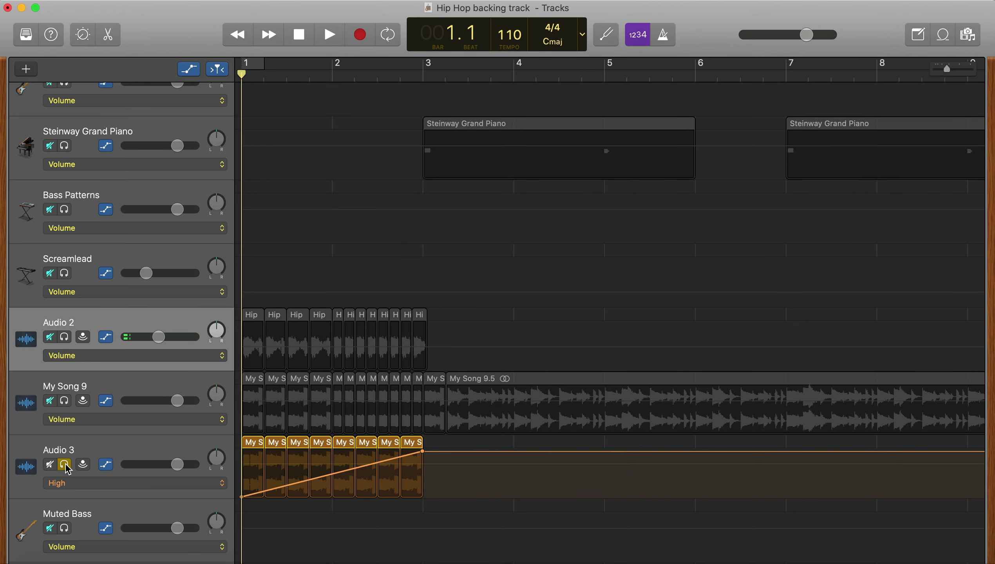
pyautogui.press('space')
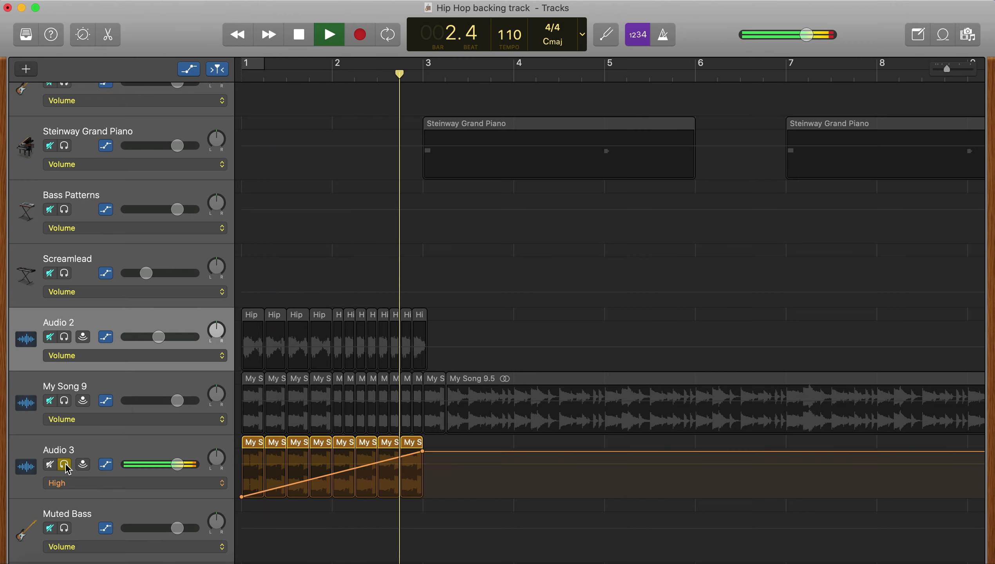
pyautogui.press('space')
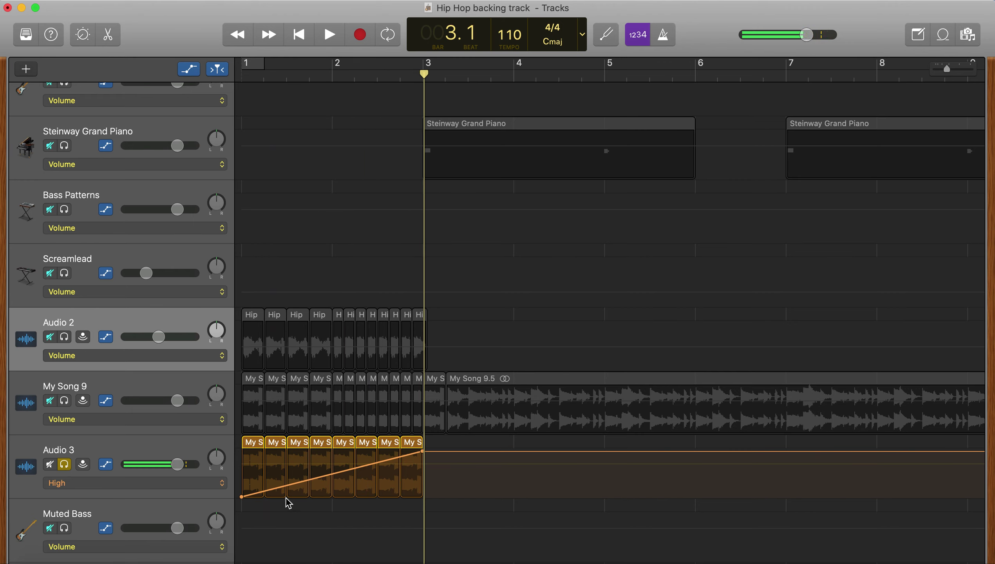
# Step: Reverse Audio 3's High automation ramp so it falls from its maximum at bar 1 to its minimum at bar 3
pyautogui.moveTo(422, 452); pyautogui.dragTo(422, 497)
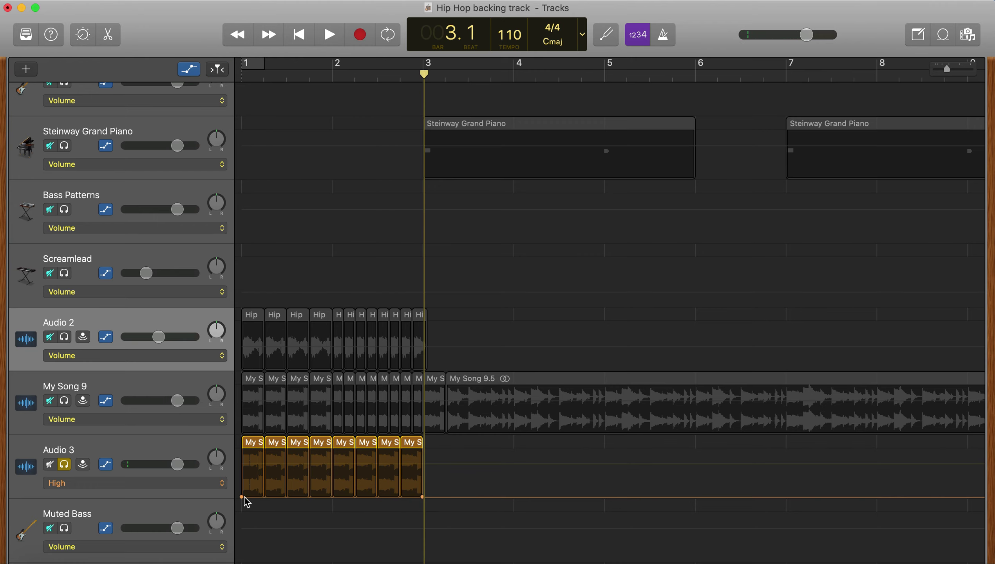
pyautogui.moveTo(242, 497); pyautogui.dragTo(234, 451)
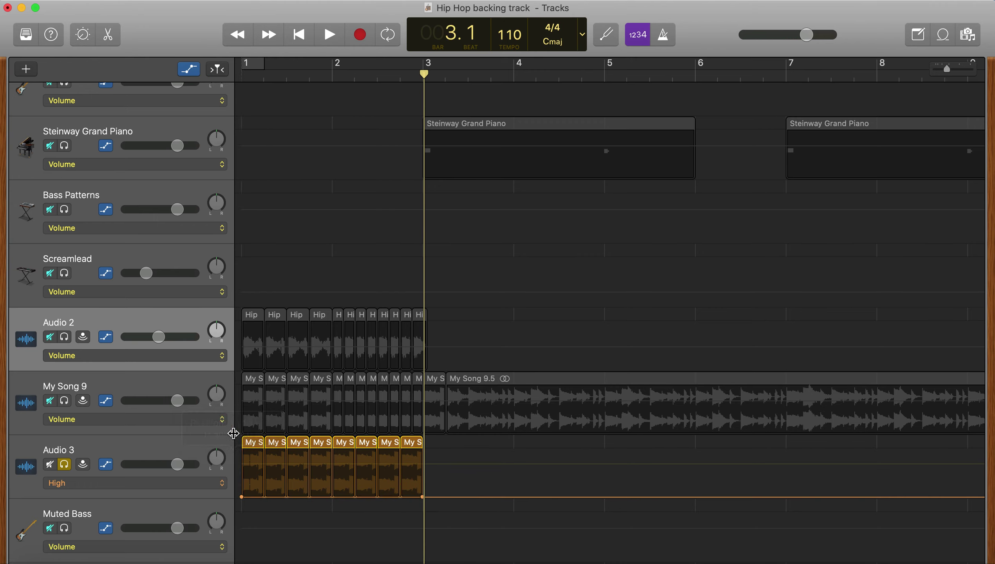
pyautogui.click(241, 497)
pyautogui.moveTo(241, 497); pyautogui.dragTo(241, 453)
# Step: Play the soloed Audio 3 track's falling High automation from the project start to just before bar 3
pyautogui.press('Return')
pyautogui.press('space')
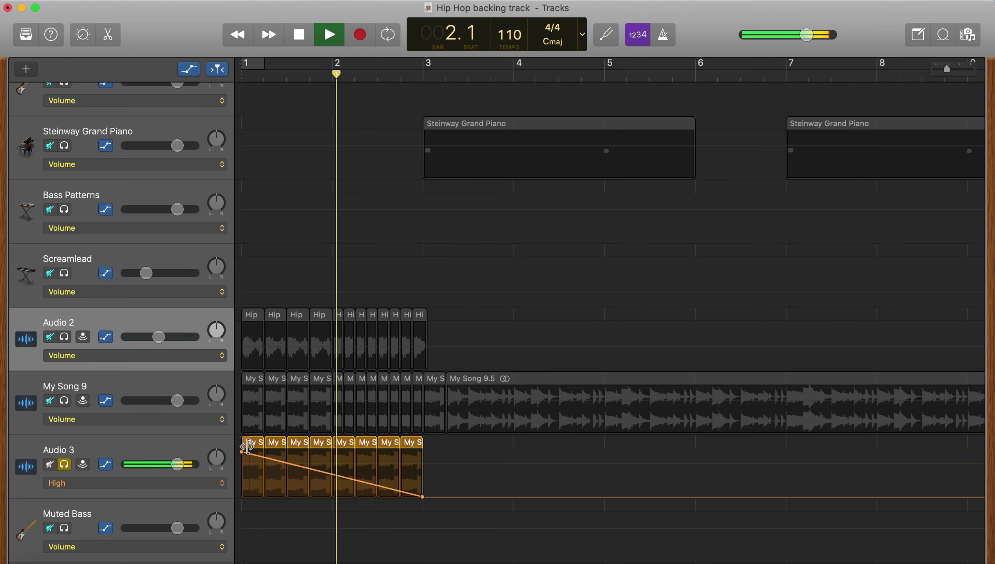
pyautogui.press('space')
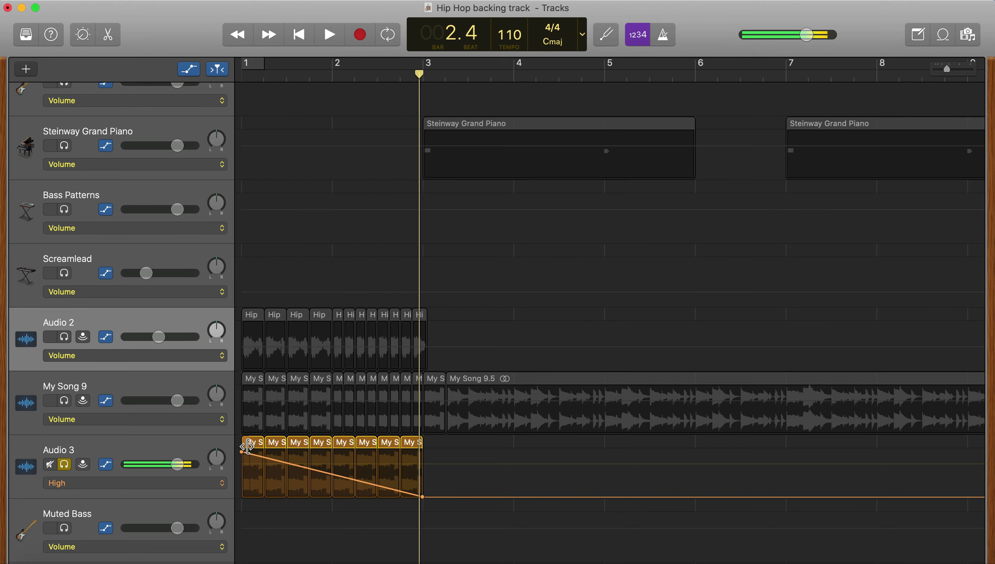
# Step: Automate Audio 3's Amount smart control to rise from its minimum at bar 1 to its maximum just before bar 3, and play the ramp
pyautogui.click(199, 488)
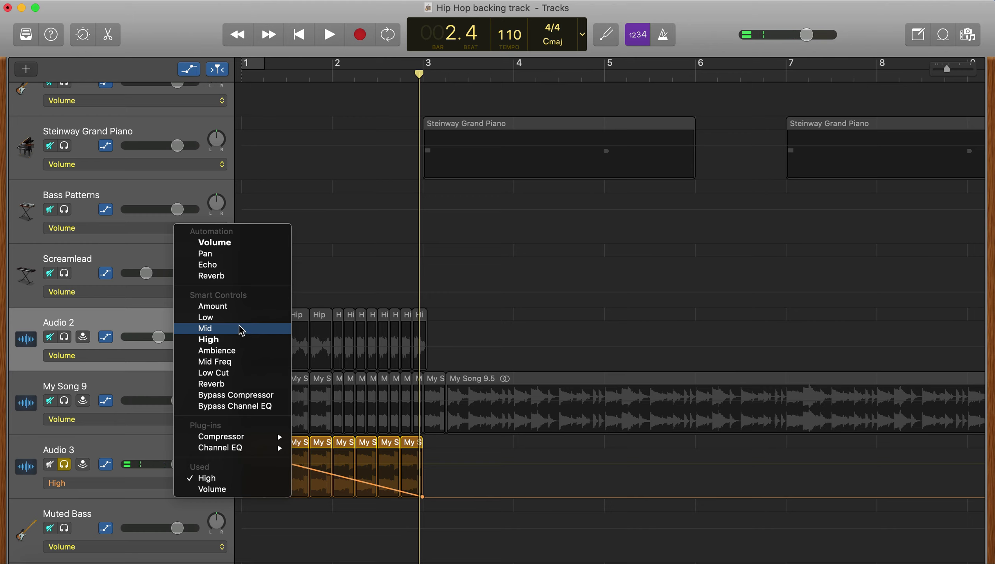
pyautogui.click(364, 450)
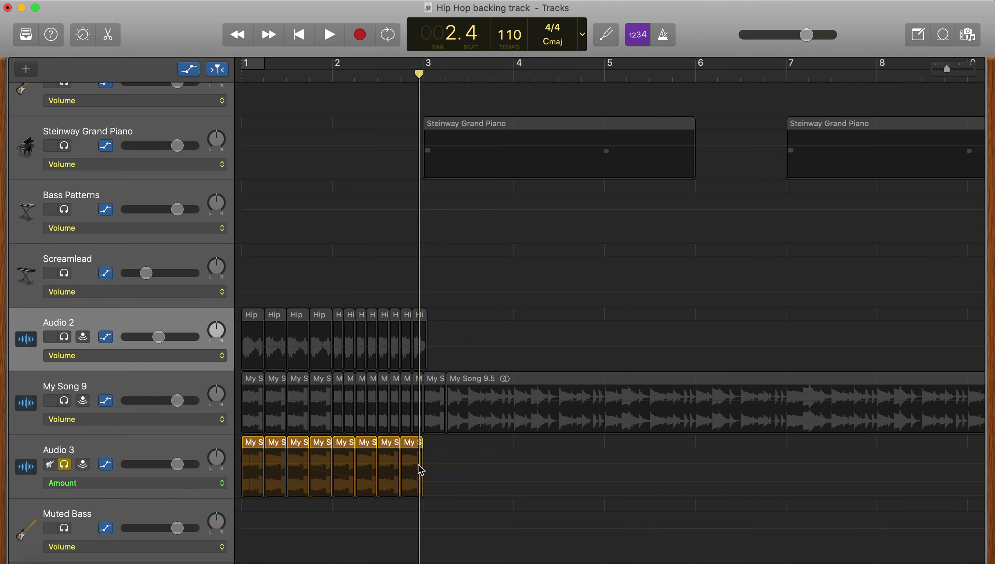
pyautogui.click(420, 454)
pyautogui.moveTo(242, 485); pyautogui.dragTo(242, 513)
pyautogui.press('Return')
pyautogui.press('space')
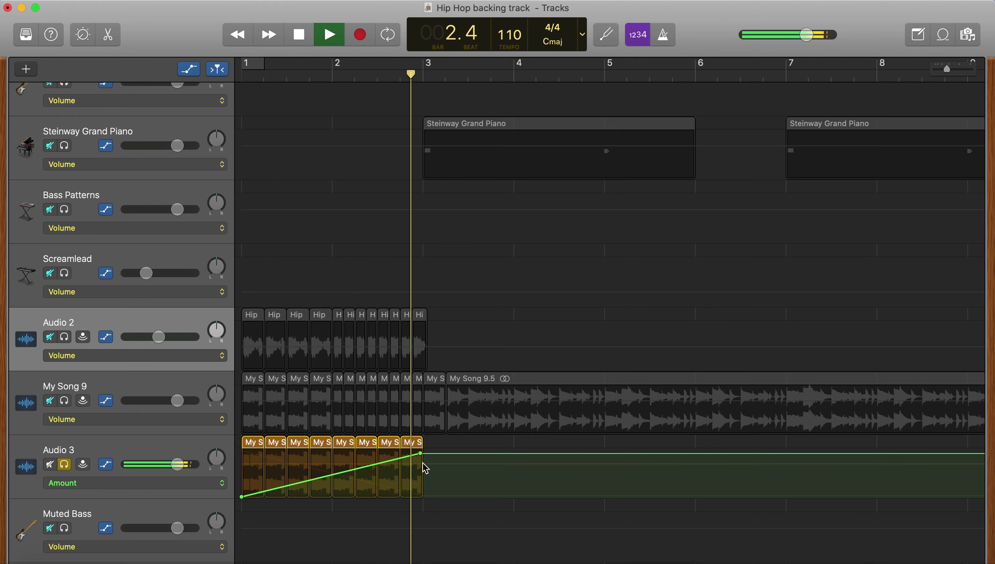
pyautogui.press('space')
# Step: Reverse Audio 3's Amount ramp so it falls from bar 1 to just before bar 3, and play it from the start
pyautogui.moveTo(420, 453); pyautogui.dragTo(420, 497)
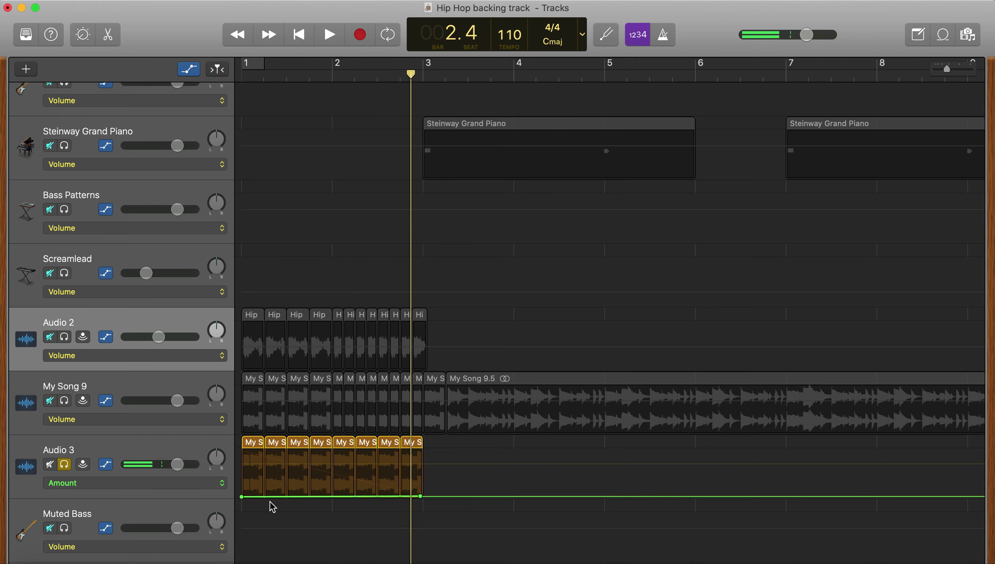
pyautogui.moveTo(241, 496); pyautogui.dragTo(242, 455)
pyautogui.press('Return')
pyautogui.press('space')
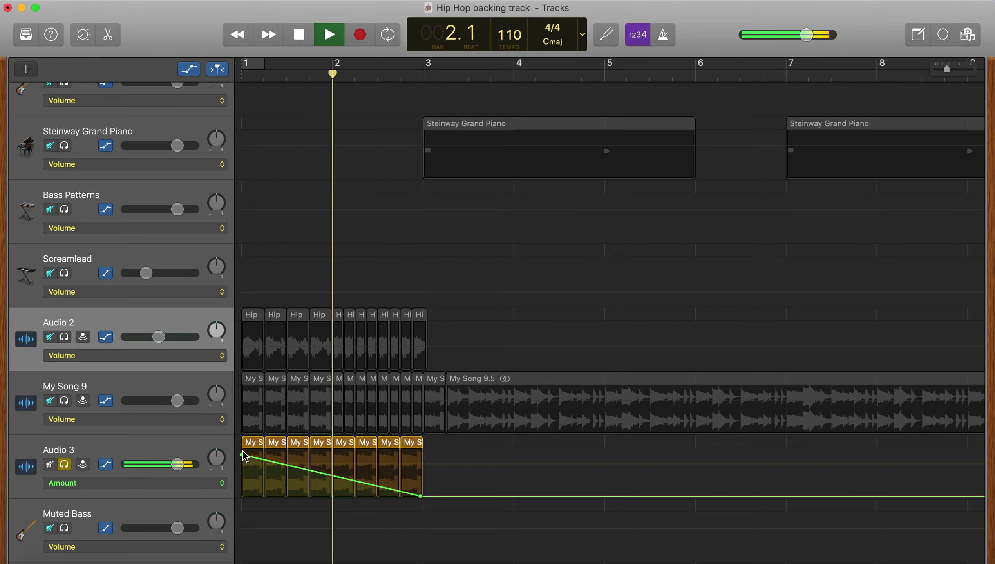
pyautogui.press('space')
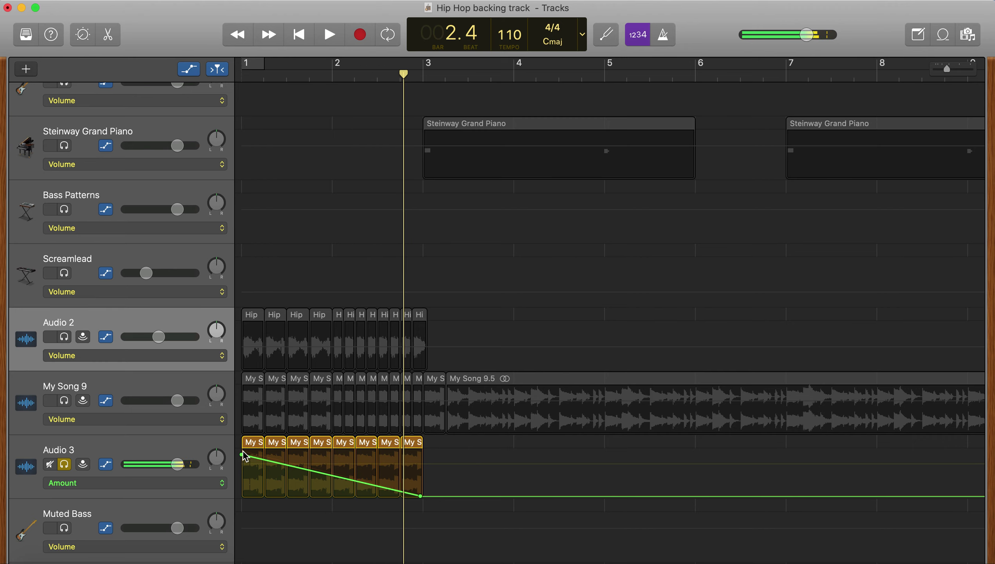
# Step: Clear Audio 3's Amount automation, automate its Low Cut control to rise from bar 1 to just before bar 3, and play it
pyautogui.doubleClick(241, 455)
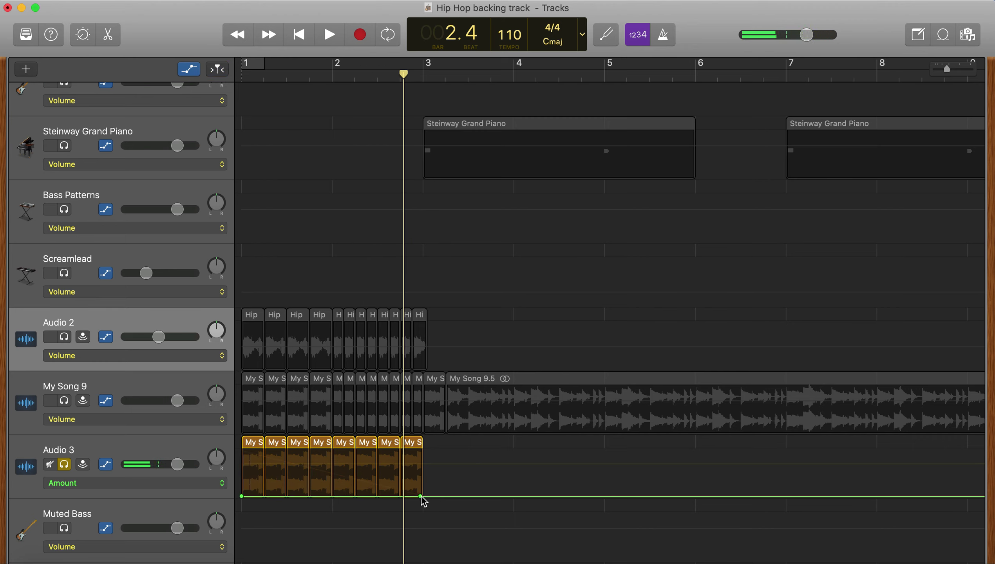
pyautogui.click(245, 501)
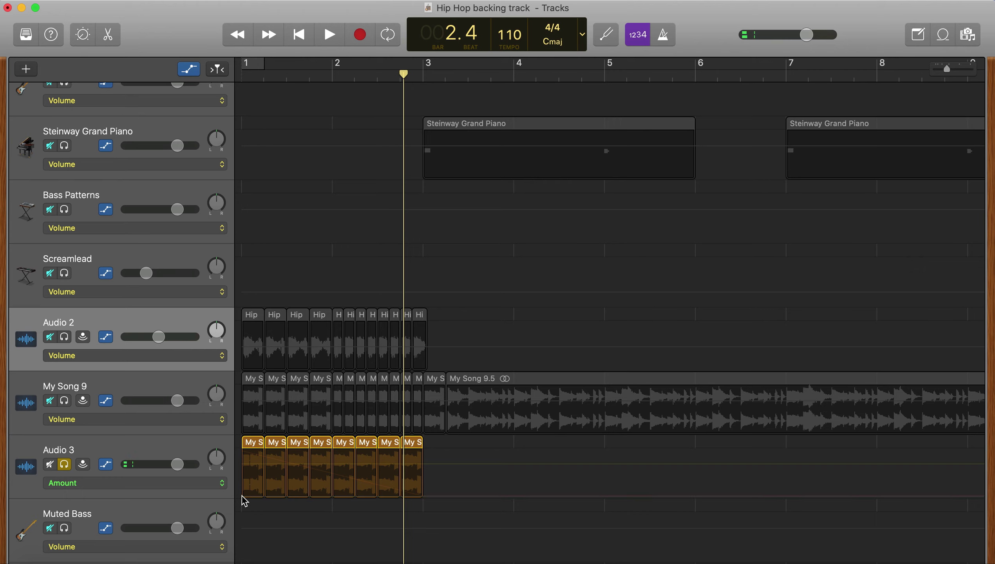
pyautogui.click(156, 486)
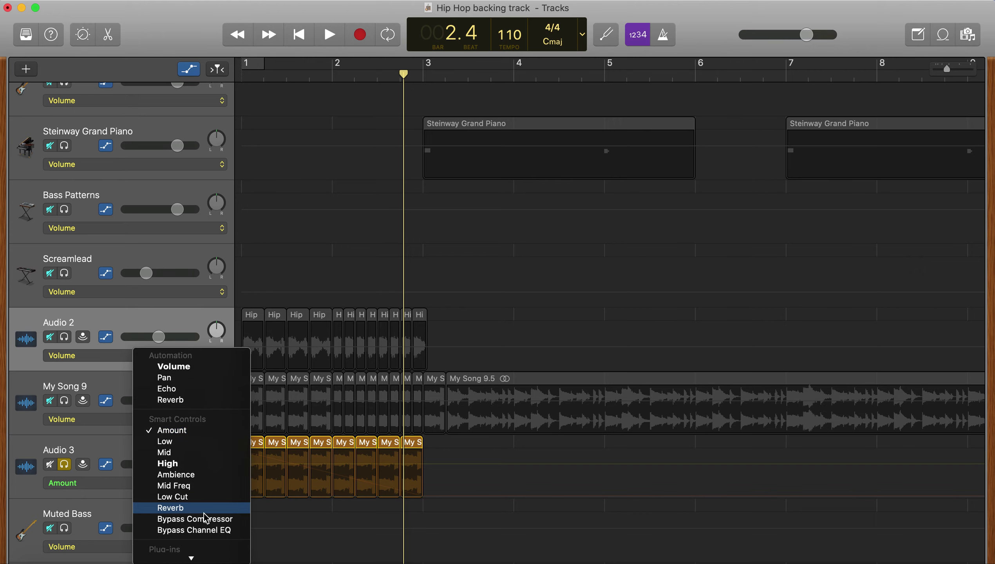
pyautogui.click(184, 476)
pyautogui.click(422, 457)
pyautogui.press('space')
pyautogui.press('Return')
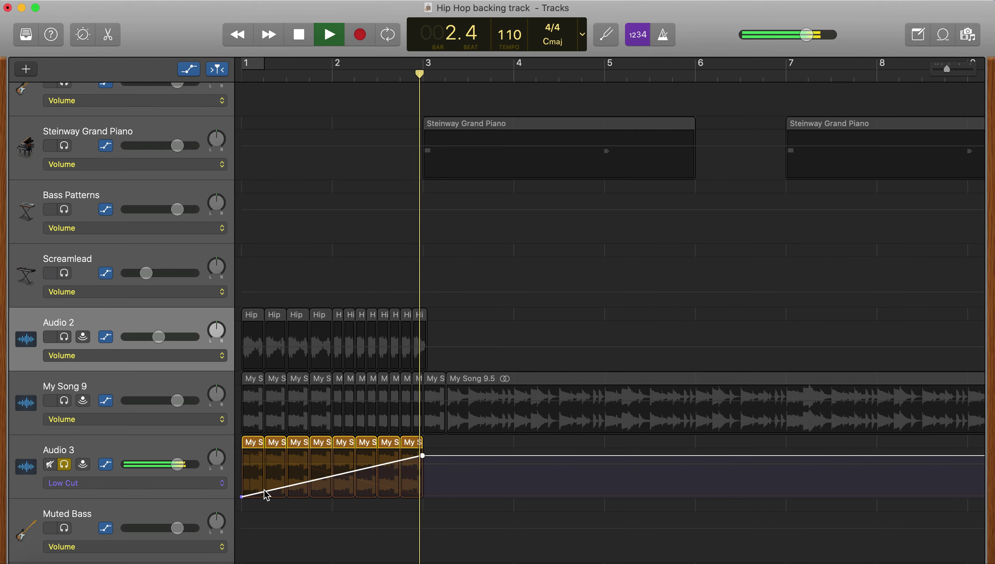
pyautogui.press('space')
# Step: Reverse Audio 3's Low Cut ramp to fall from 400 Hz at 1.1.1.1 to its minimum just before bar 3, and play it
pyautogui.moveTo(241, 497); pyautogui.dragTo(241, 451)
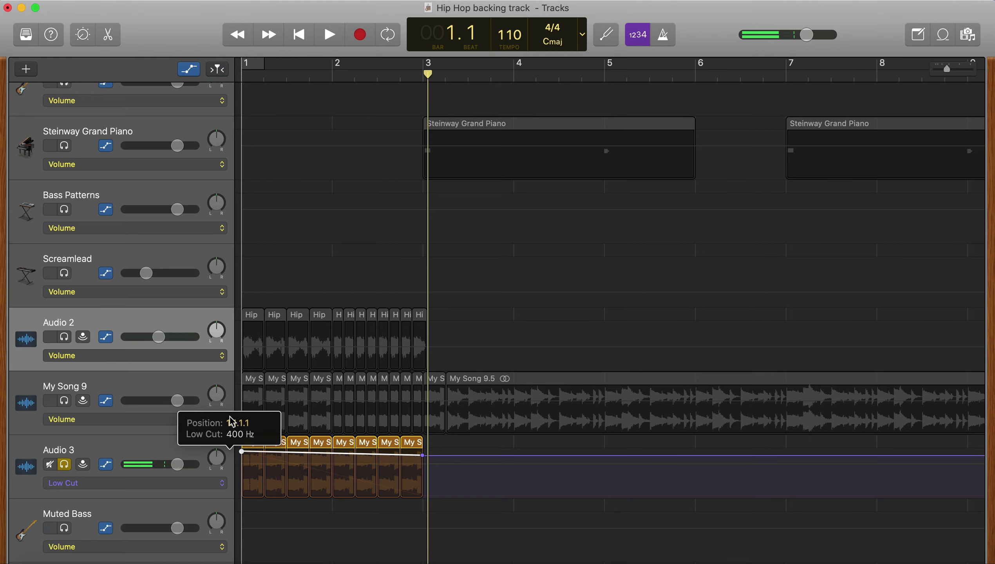
pyautogui.moveTo(424, 455); pyautogui.dragTo(423, 515)
pyautogui.press('Return')
pyautogui.press('space')
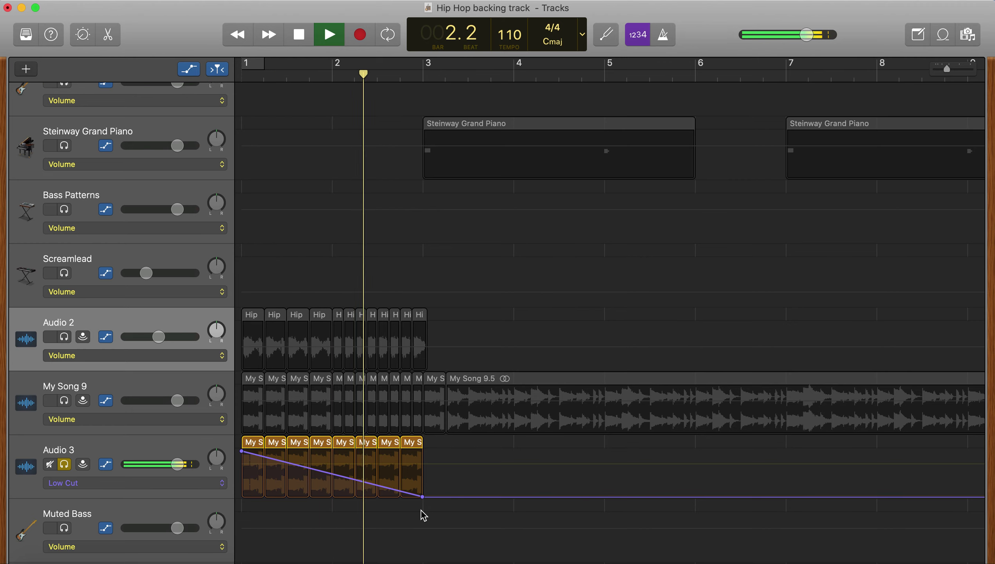
pyautogui.press('space')
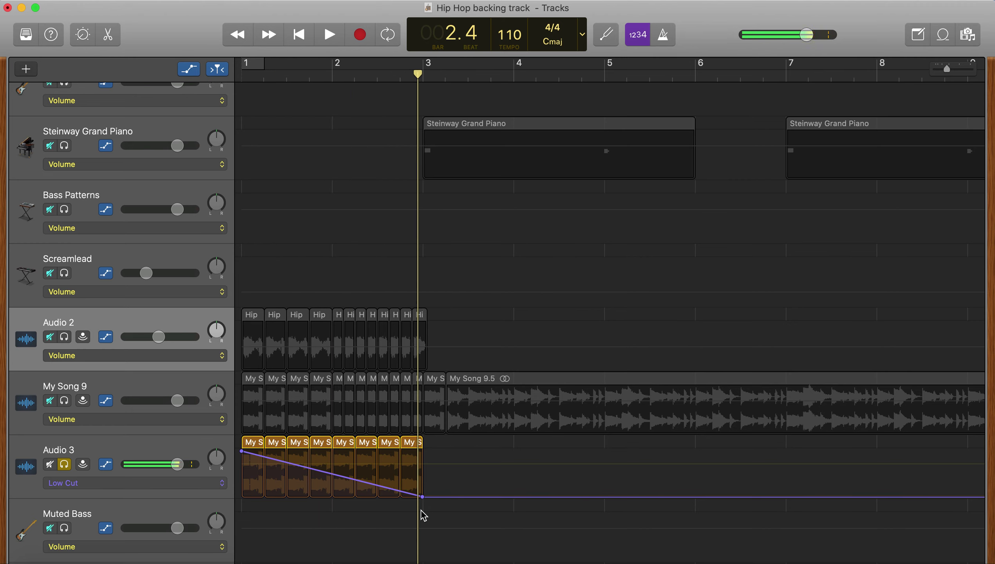
# Step: Make Audio 3's Low Cut ramp rise from its minimum at bar 1 to its maximum just before bar 3, and play it with Audio 3 unsoloed
pyautogui.moveTo(422, 496); pyautogui.dragTo(422, 451)
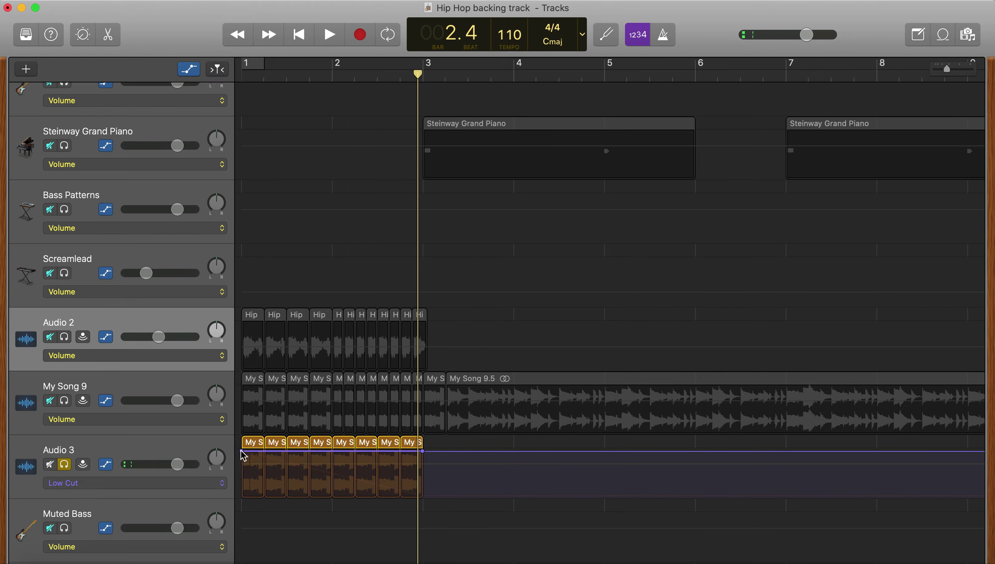
pyautogui.moveTo(241, 452); pyautogui.dragTo(241, 509)
pyautogui.press('Return')
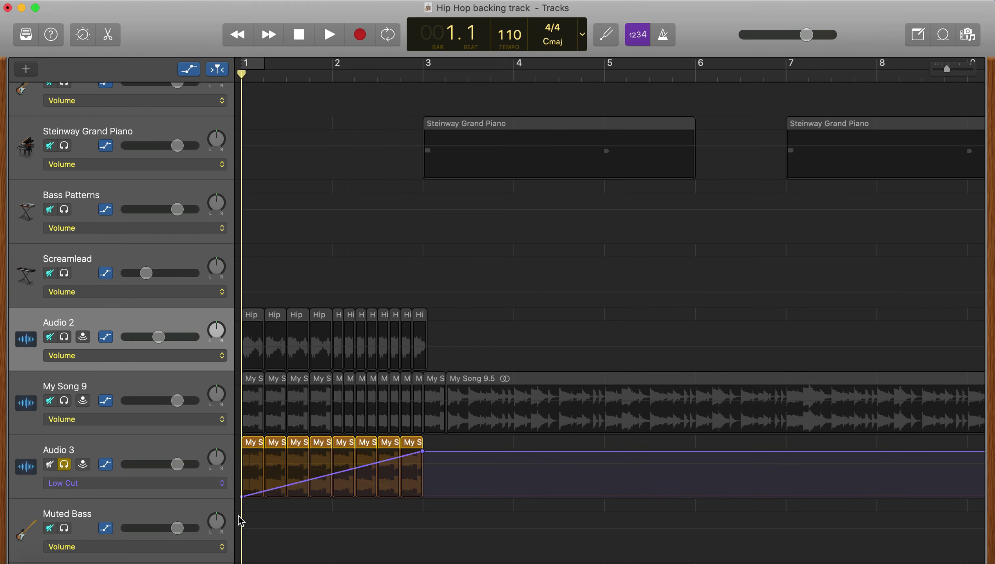
pyautogui.press('space')
pyautogui.click(64, 465)
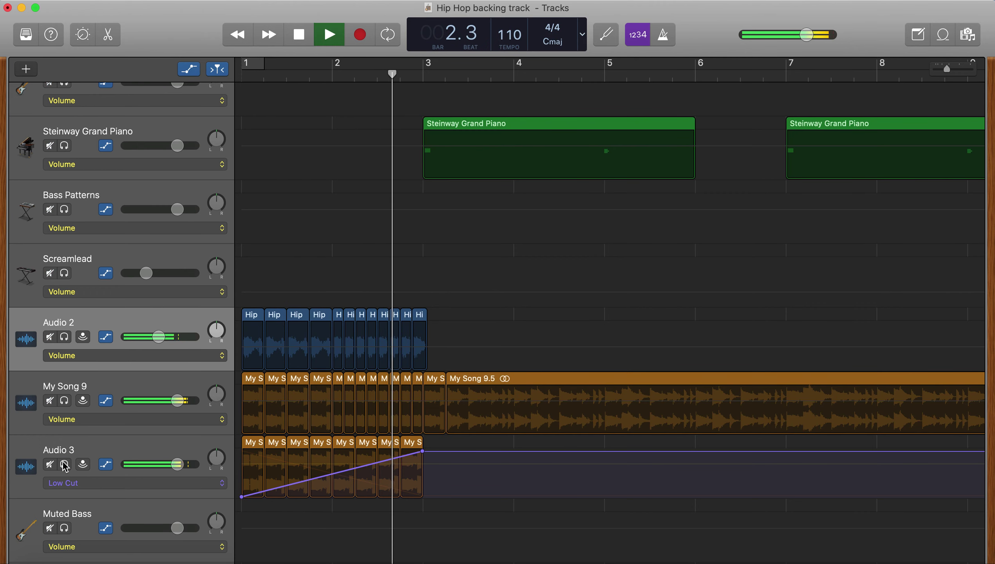
pyautogui.press('space')
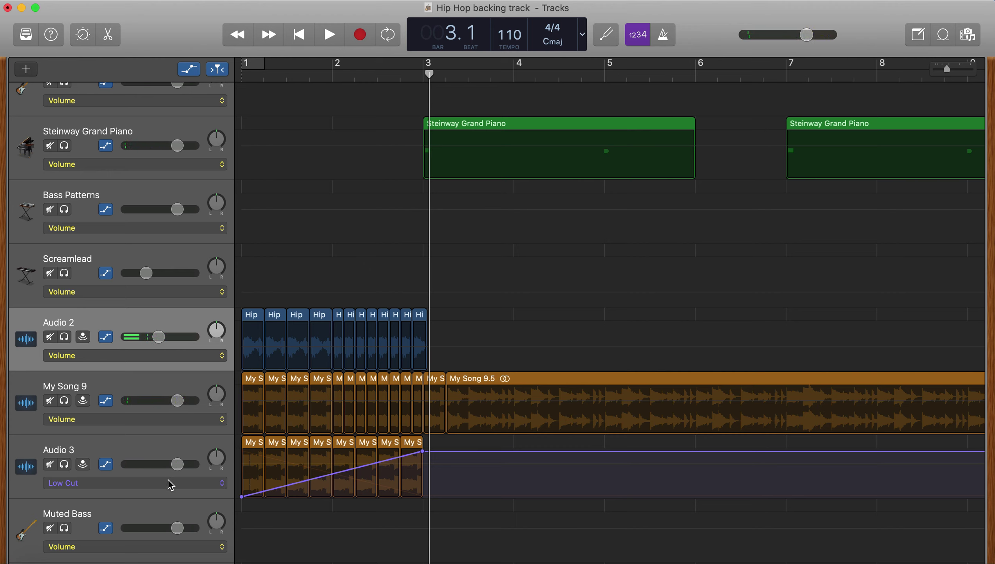
# Step: Automate My Song 9's Channel EQ Low Cut Frequency to rise from bar 1 to just before bar 3
pyautogui.click(167, 426)
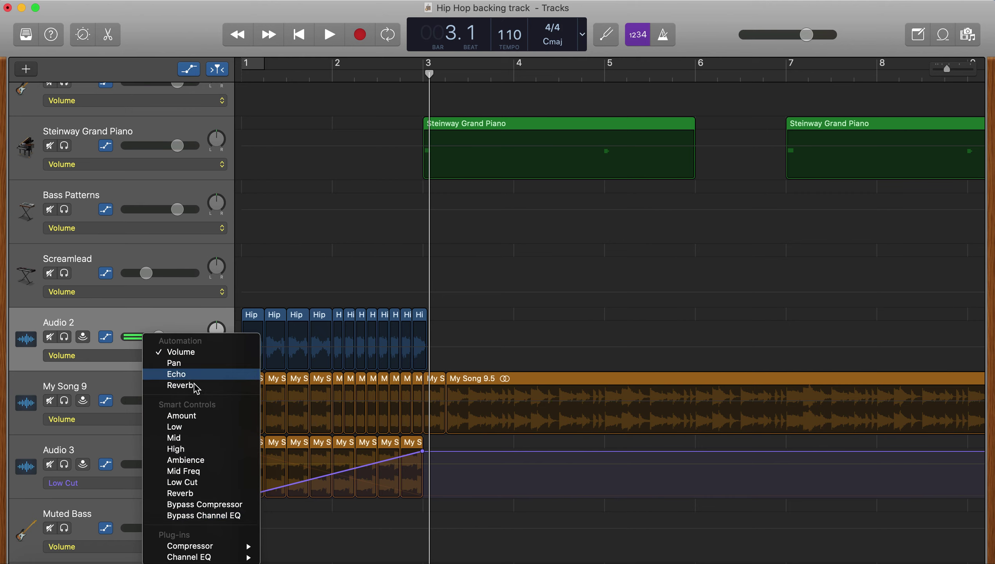
pyautogui.moveTo(216, 554)
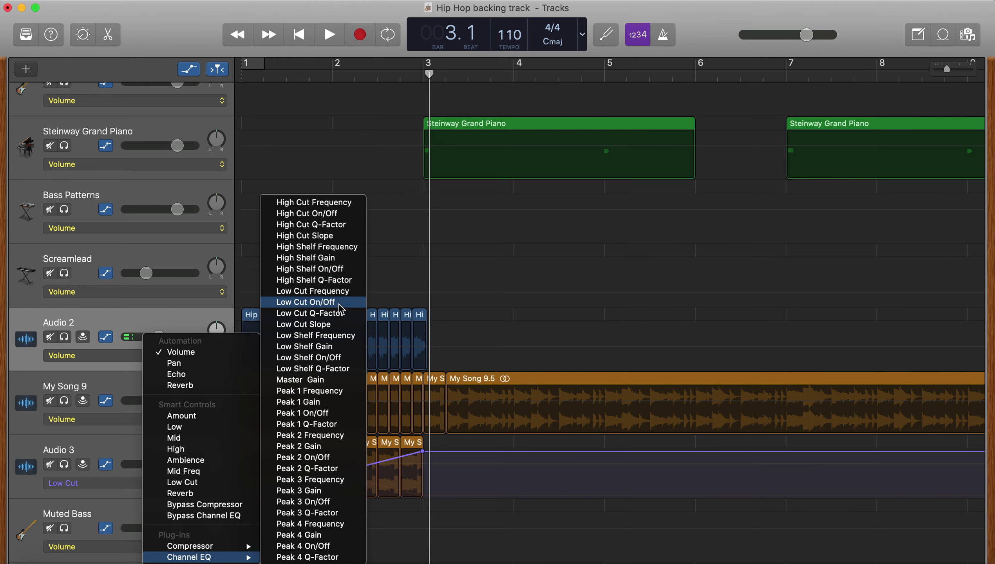
pyautogui.click(339, 291)
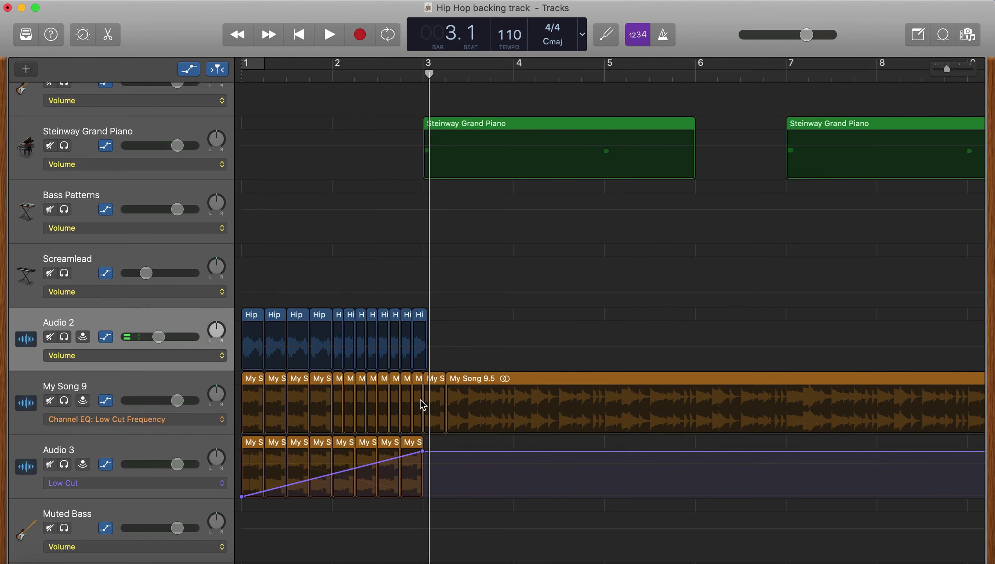
pyautogui.click(422, 391)
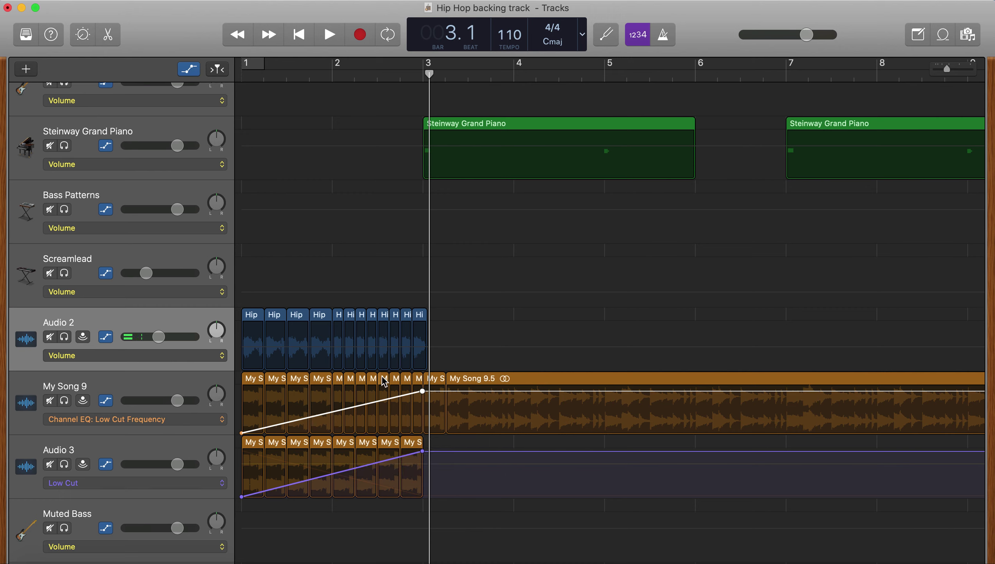
# Step: Play the rising Low Cut Frequency automation from the project start to bar 3, soloing My Song 9 during playback
pyautogui.press('Return')
pyautogui.press('space')
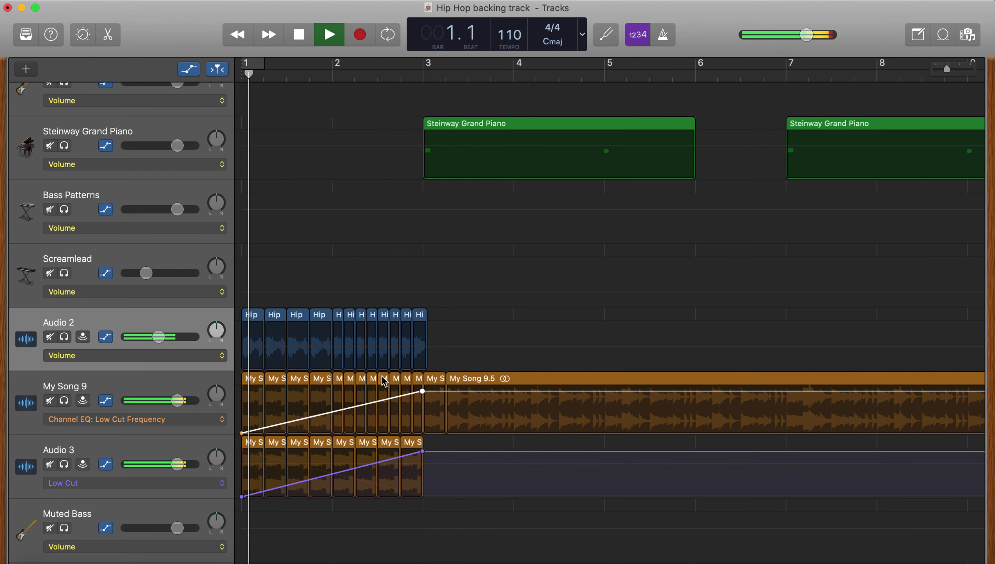
pyautogui.click(64, 400)
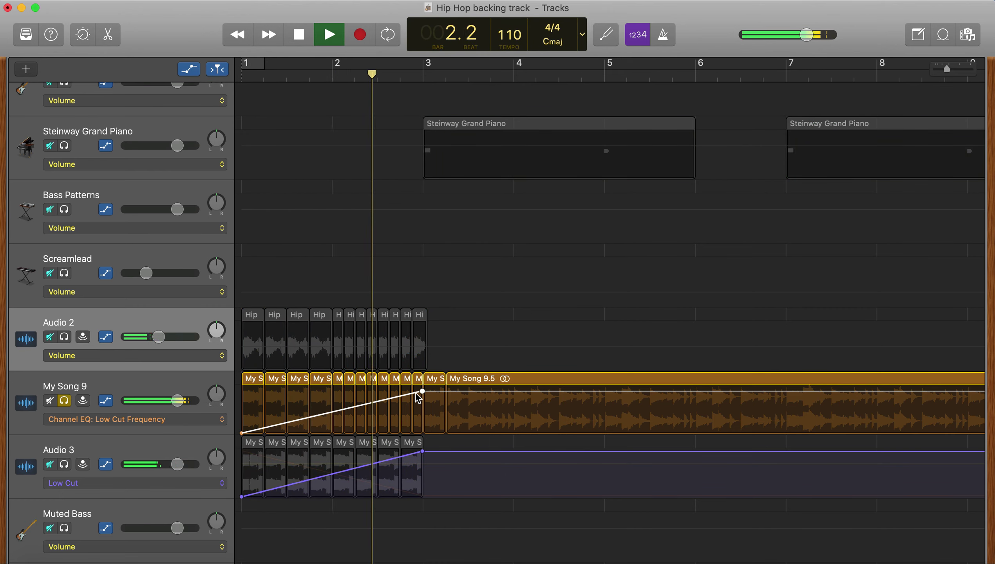
pyautogui.press('space')
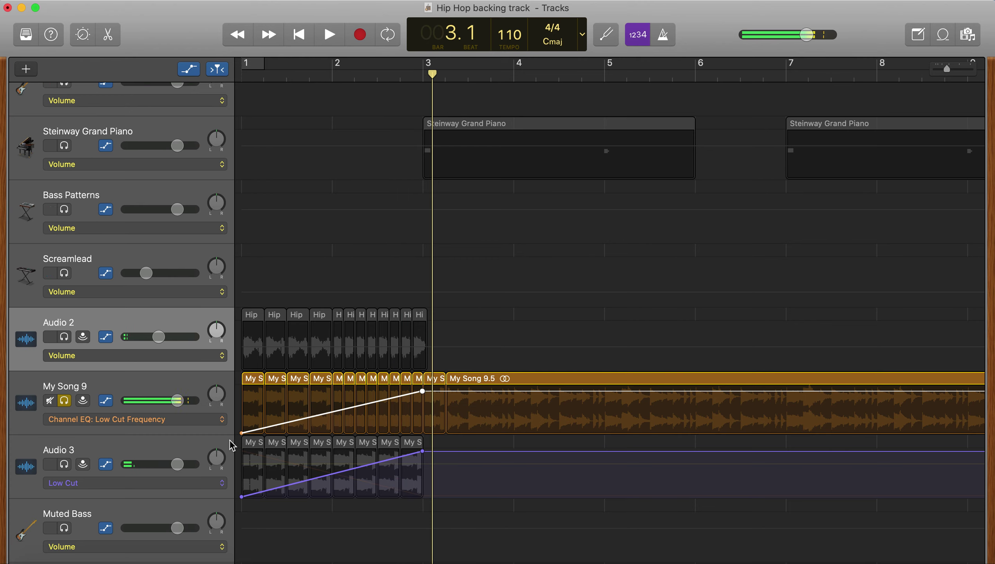
# Step: Reverse My Song 9's Low Cut Frequency ramp to fall from bar 1 to 20.0 Hz just before bar 3, and play its beginning
pyautogui.moveTo(245, 434); pyautogui.dragTo(237, 362)
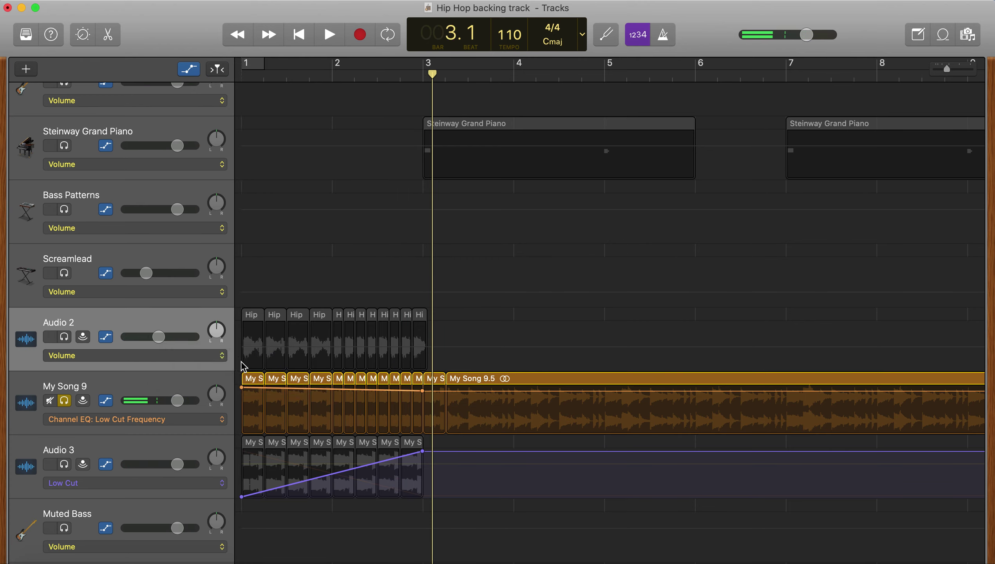
pyautogui.moveTo(422, 393); pyautogui.dragTo(422, 434)
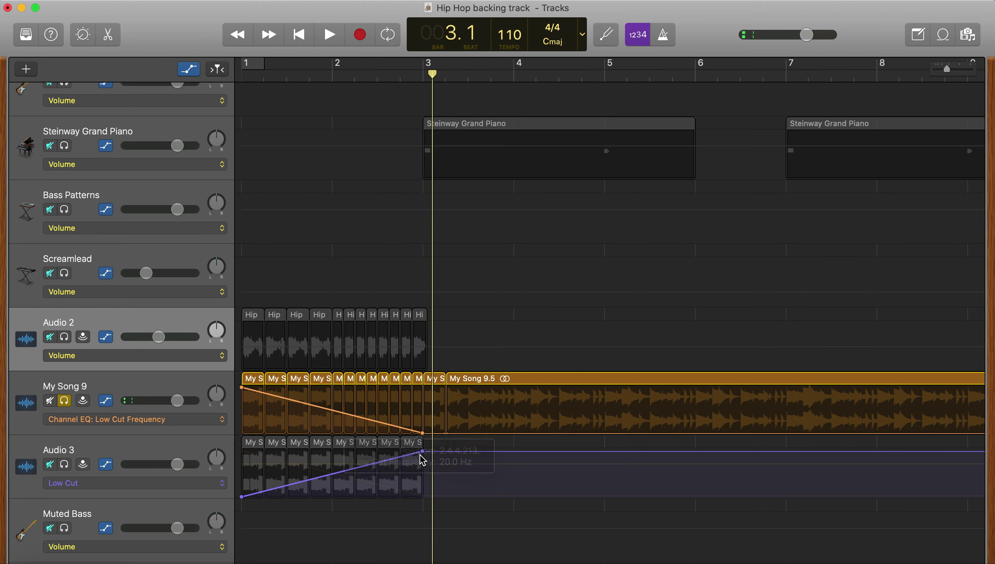
pyautogui.press('Return')
pyautogui.press('space')
pyautogui.press('space')
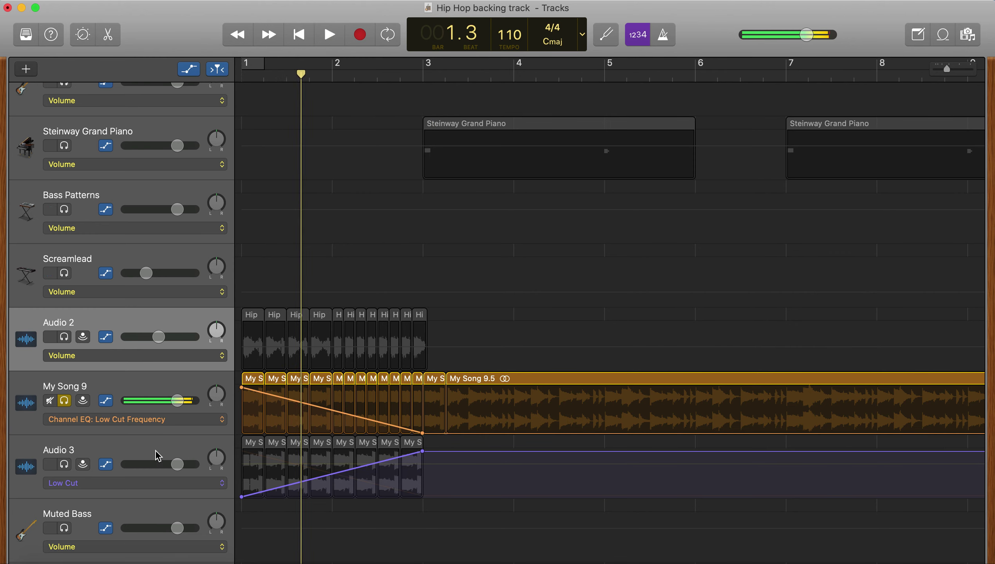
# Step: Automate My Song 9's Channel EQ Low Cut On/Off to switch on just before bar 3, and play through to bar 3
pyautogui.click(153, 419)
pyautogui.moveTo(277, 382)
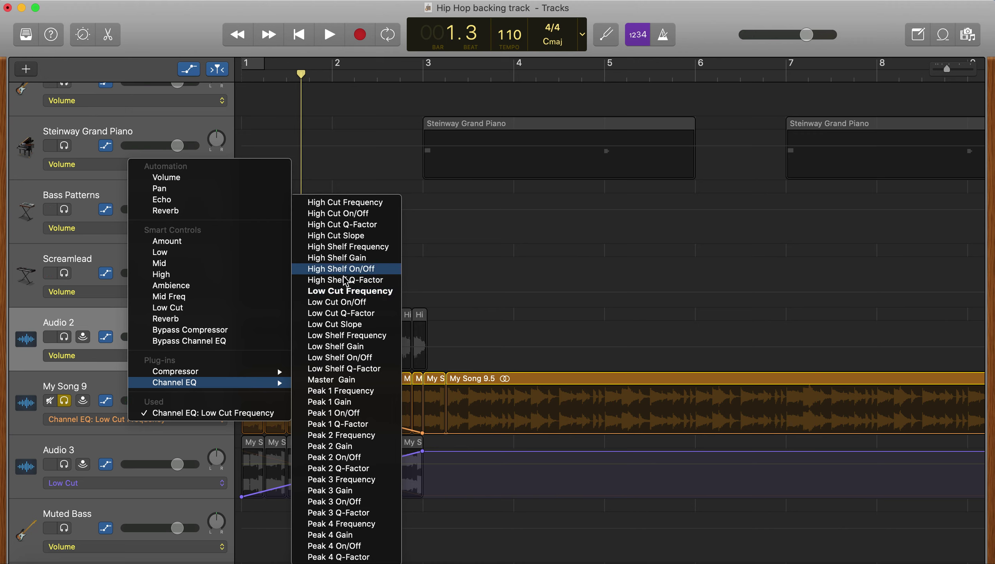
pyautogui.click(357, 302)
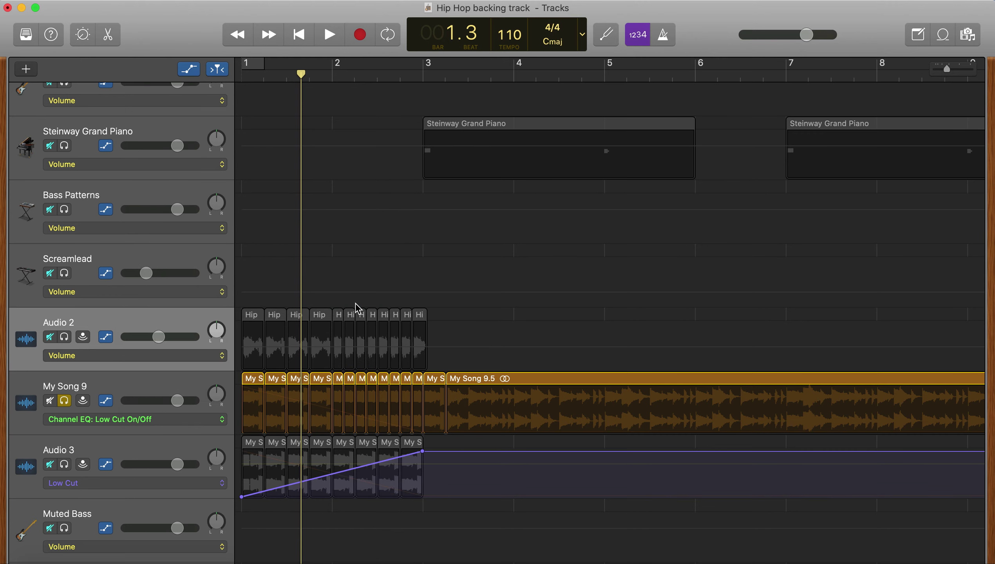
pyautogui.click(421, 391)
pyautogui.press('space')
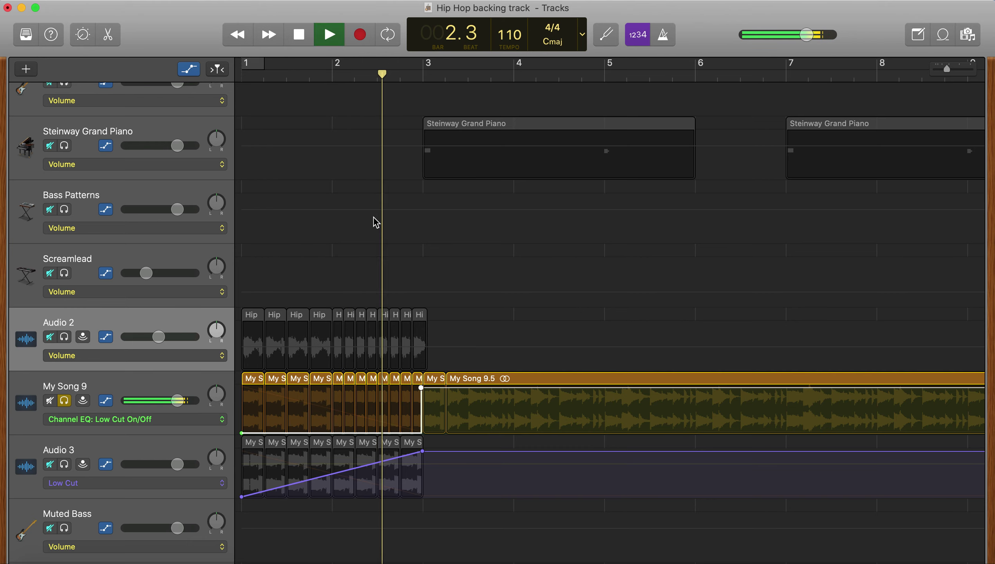
pyautogui.press('space')
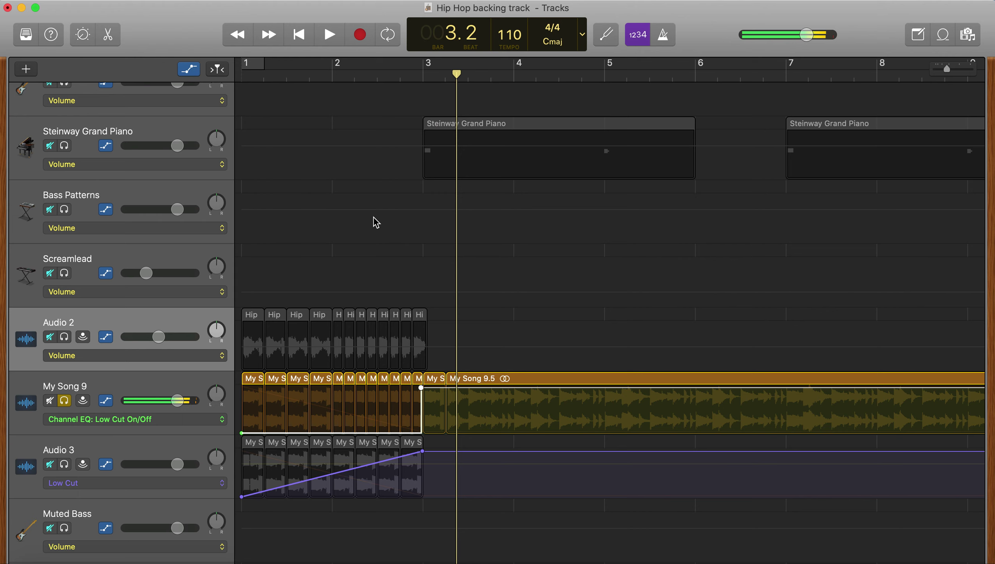
# Step: Hide the automation lanes on all tracks and unsolo My Song 9
pyautogui.press('a')
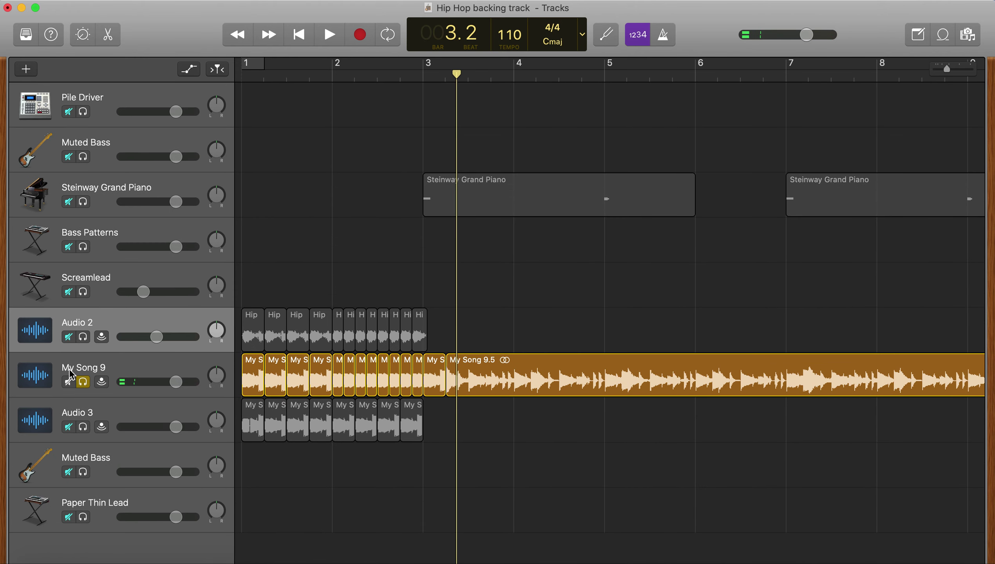
pyautogui.click(83, 382)
pyautogui.hscroll(20, 746, 416)
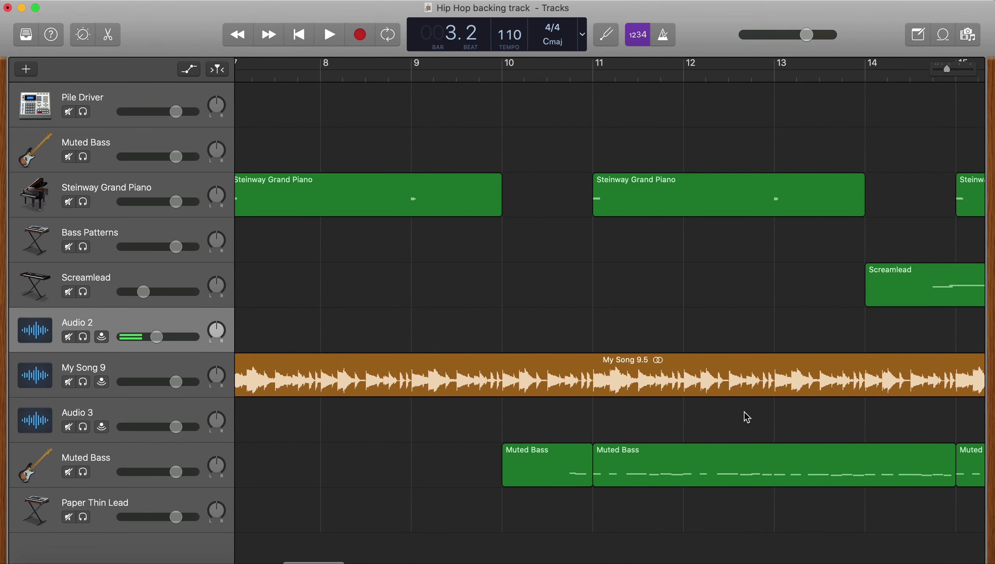
pyautogui.press('super+Left')
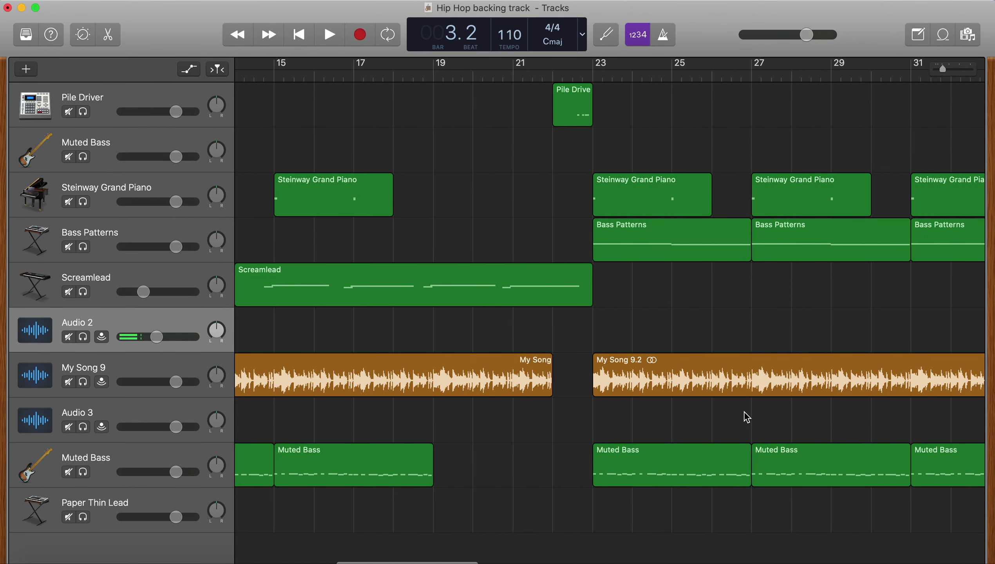
pyautogui.press('super+Left')
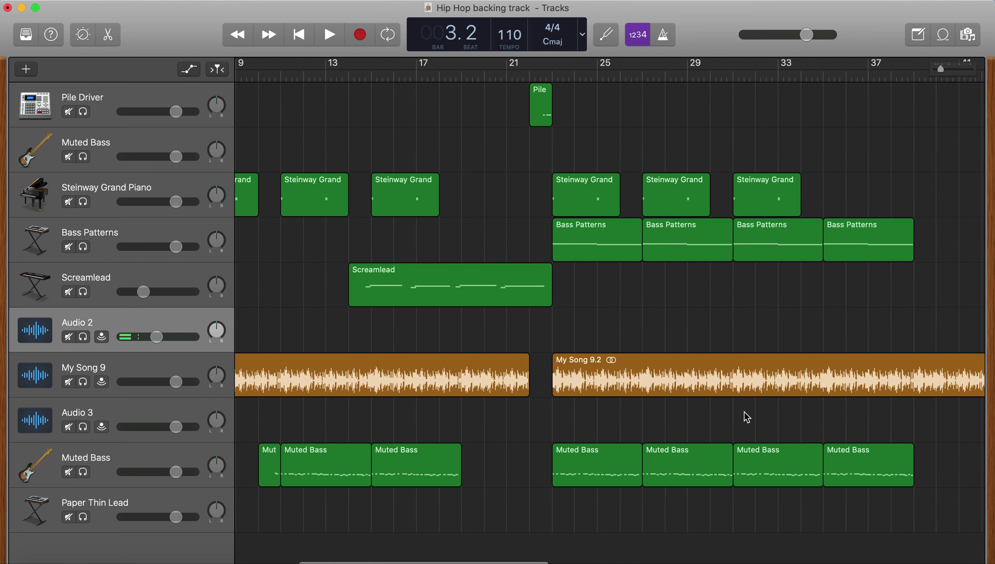
# Step: Select the Screamlead region, solo its track and play it from bar 14 to partway through bar 15
pyautogui.hscroll(-10, 747, 417)
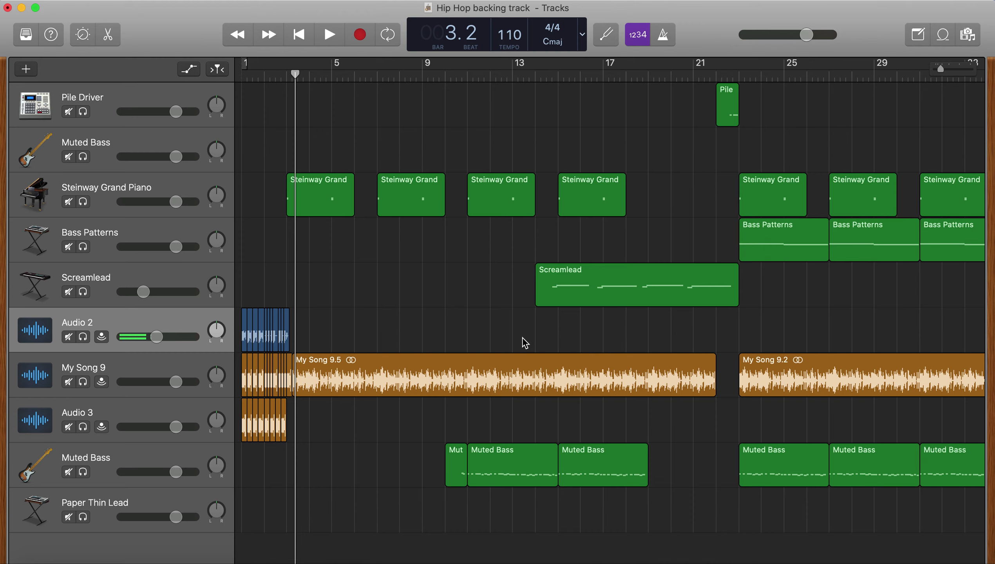
pyautogui.click(625, 377)
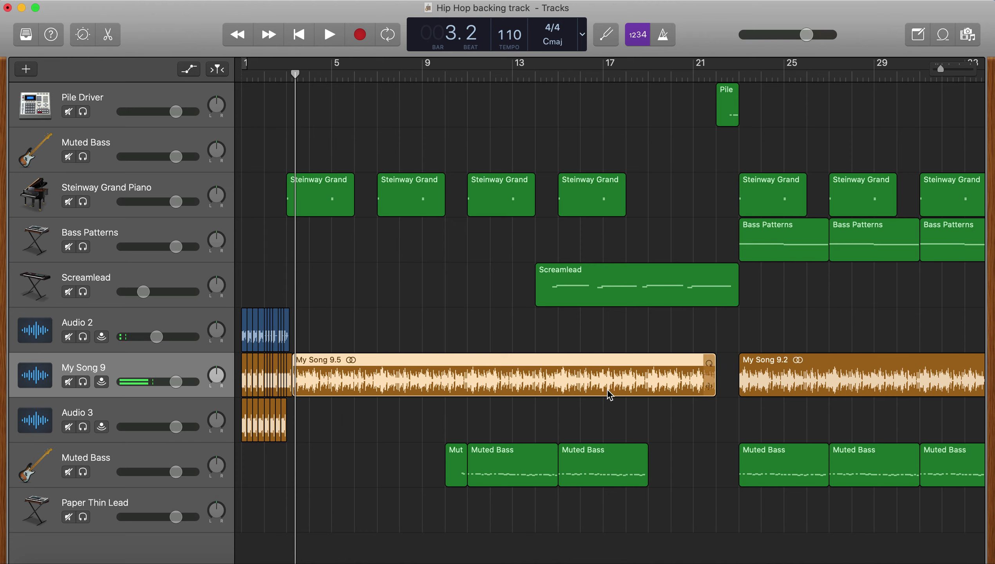
pyautogui.click(558, 294)
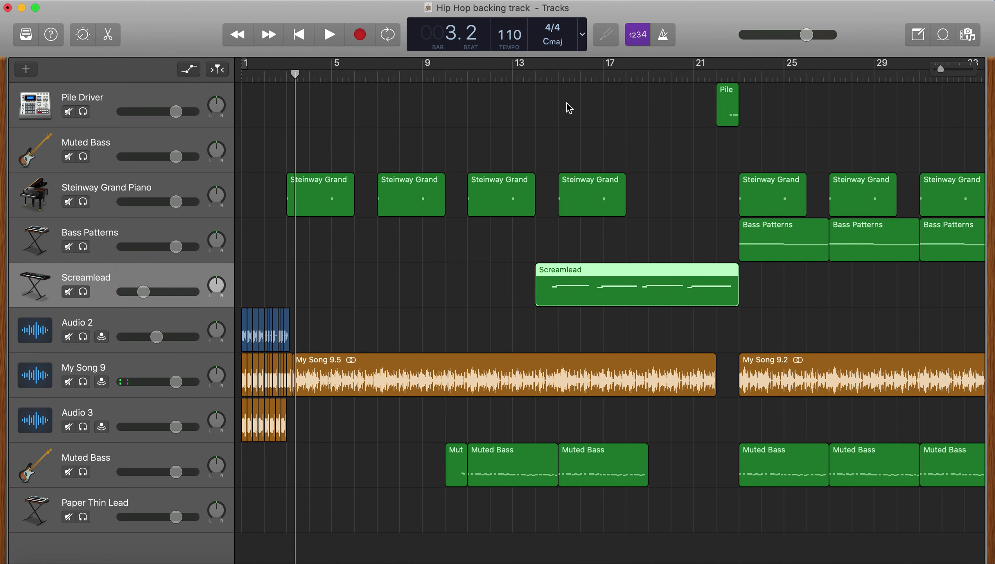
pyautogui.click(544, 76)
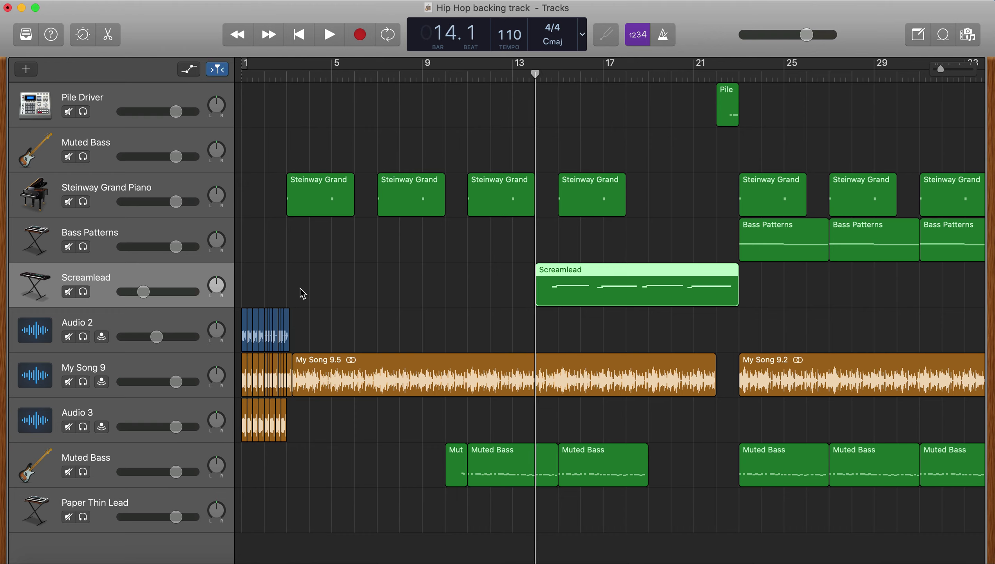
pyautogui.click(83, 292)
pyautogui.press('space')
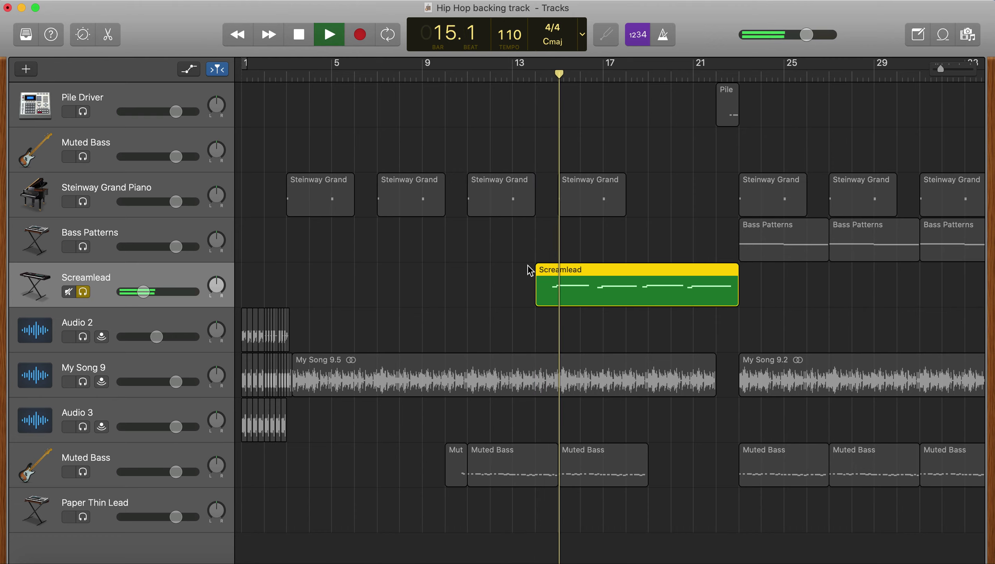
pyautogui.press('space')
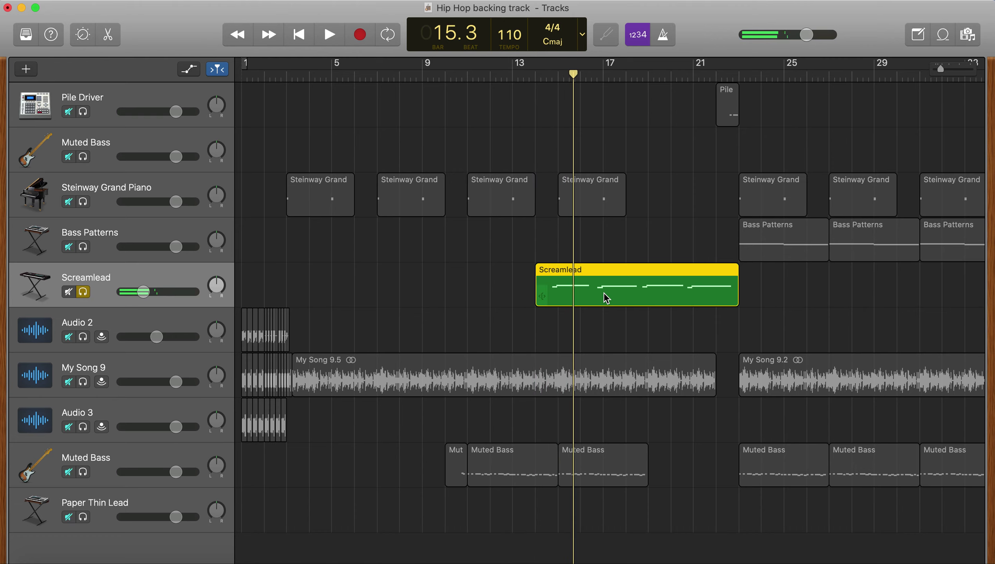
# Step: Examine the Screamlead region's notes in the Piano Roll around bars 19 to 21, and close the editor
pyautogui.doubleClick(604, 293)
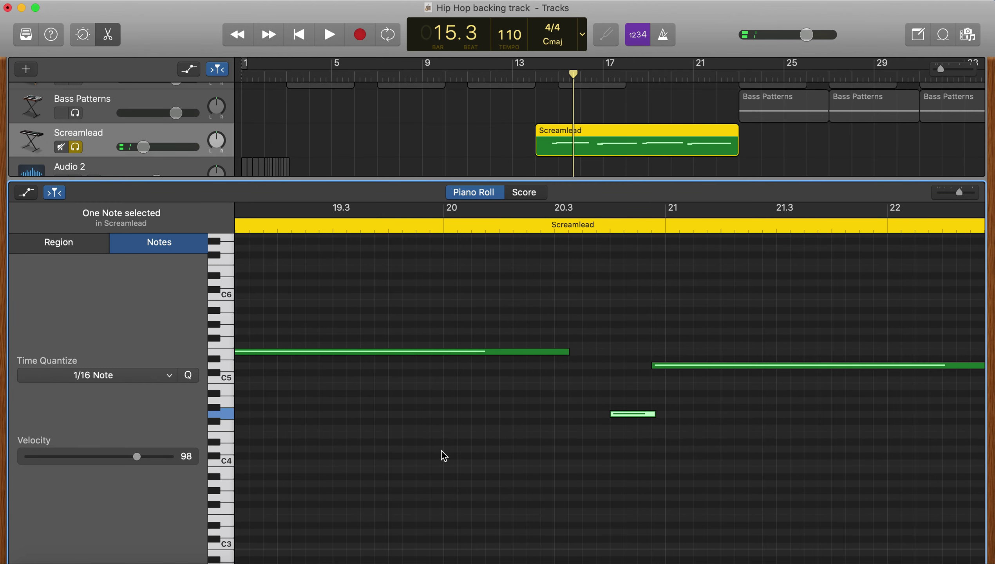
pyautogui.hscroll(-5, 444, 457)
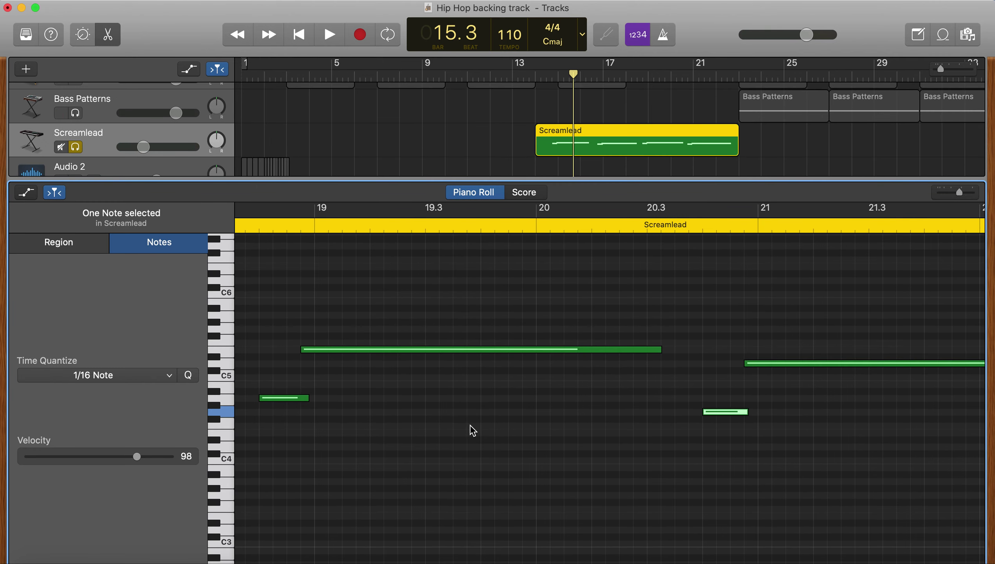
pyautogui.click(104, 39)
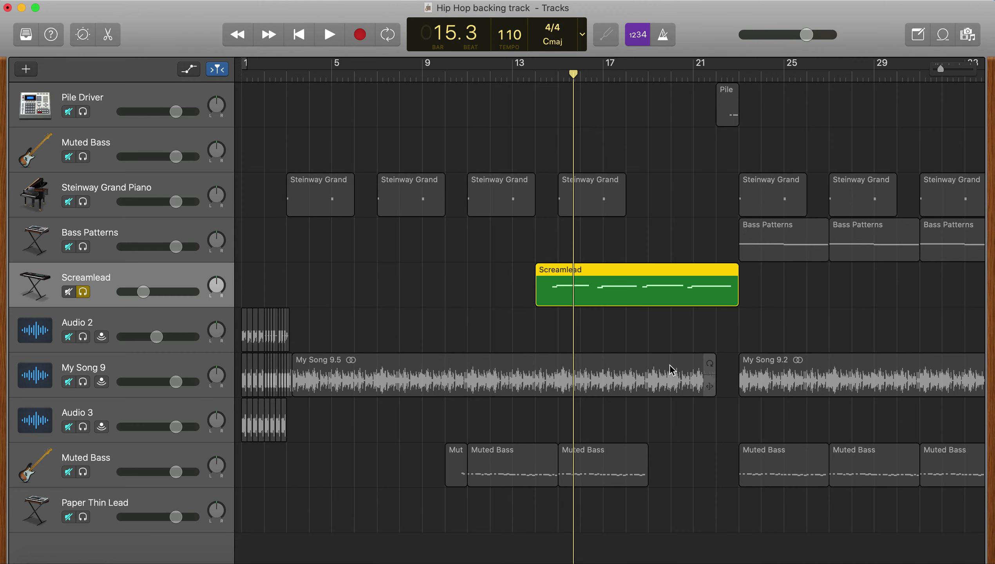
# Step: Show Screamlead's Smart Controls and try Glide at maximum, playing from bar 14, before settling it slightly past the middle
pyautogui.click(83, 37)
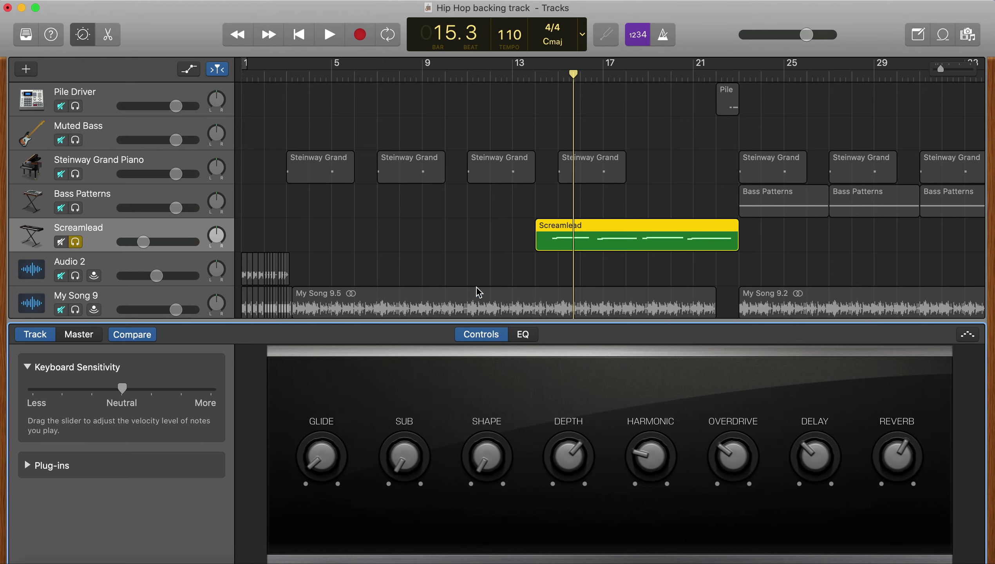
pyautogui.click(539, 76)
pyautogui.press('space')
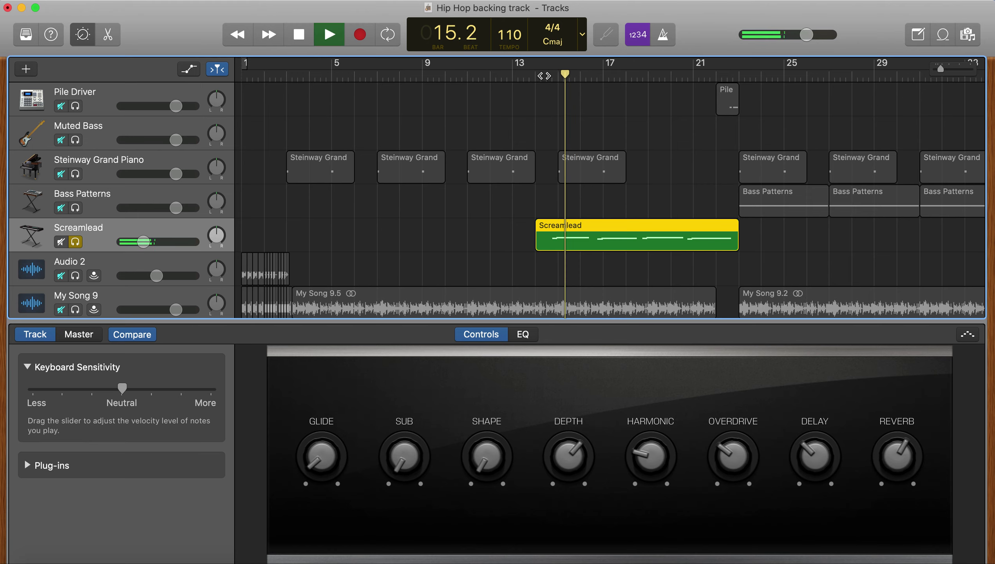
pyautogui.press('space')
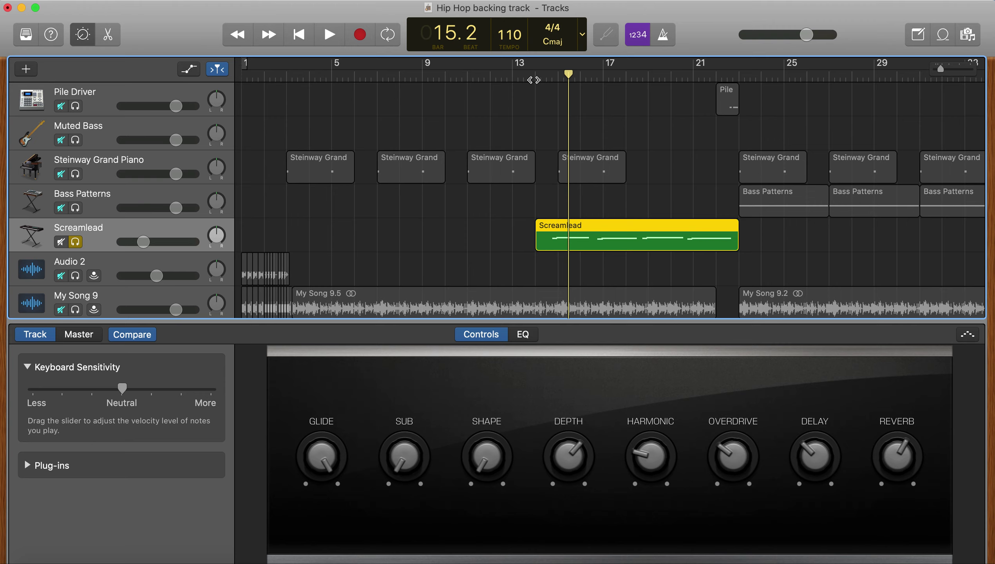
pyautogui.click(543, 78)
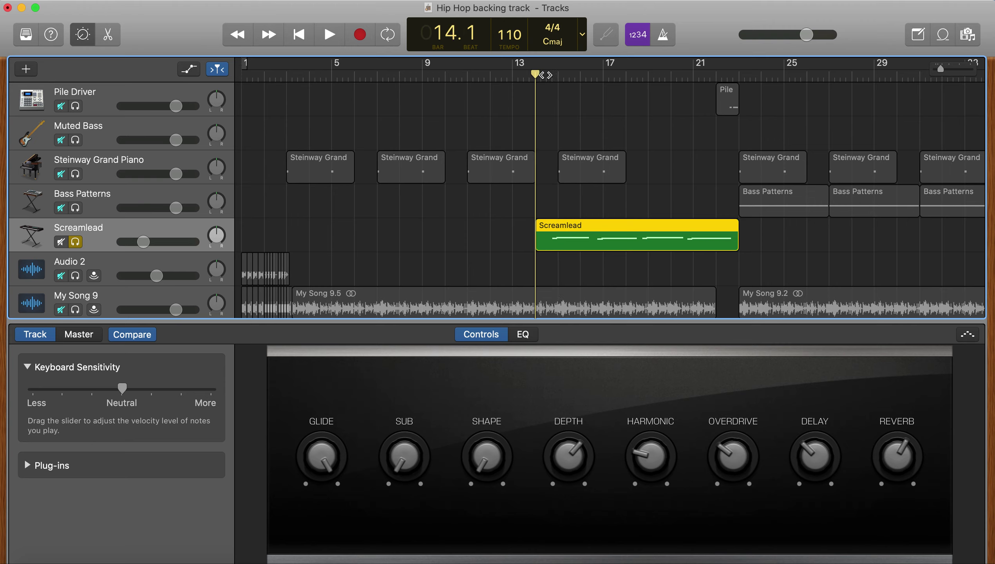
pyautogui.press('space')
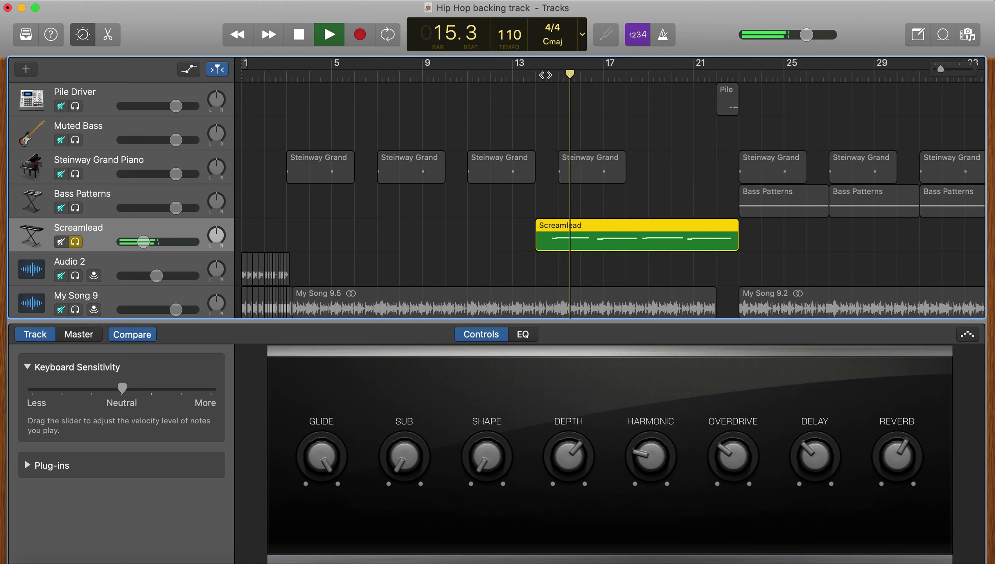
pyautogui.press('space')
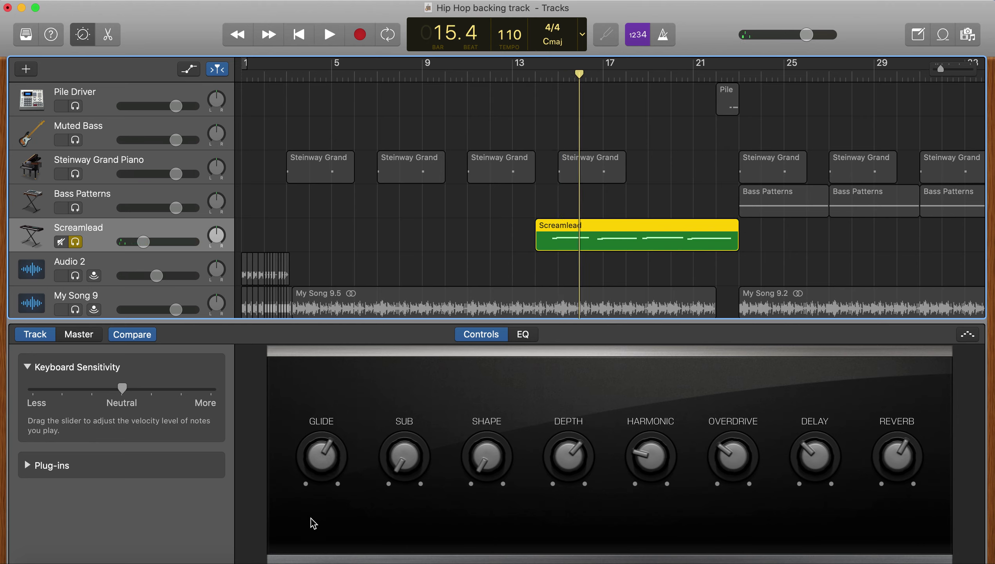
# Step: Unsolo Screamlead and play the full mix from bar 14 to the end of bar 17
pyautogui.click(76, 240)
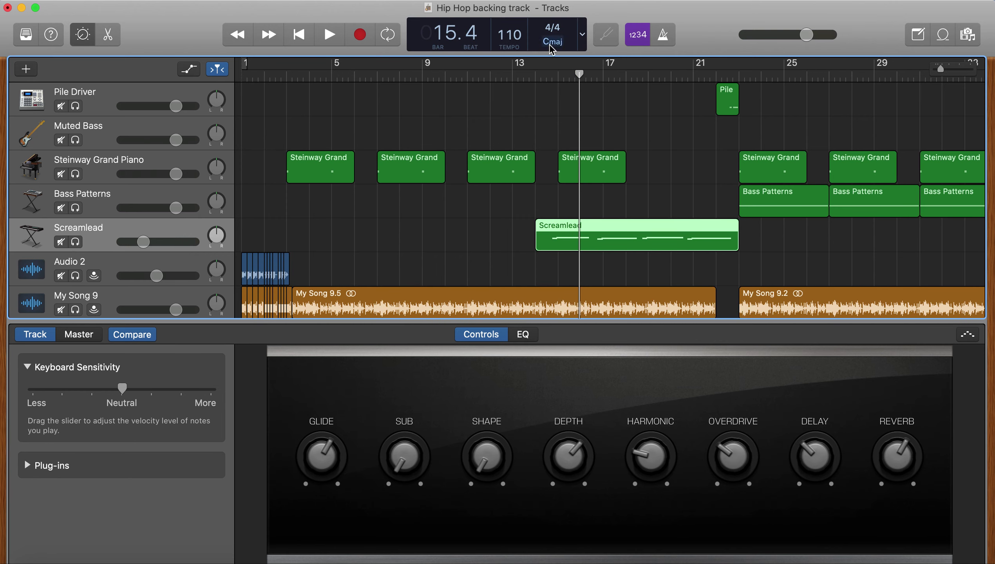
pyautogui.click(538, 76)
pyautogui.press('space')
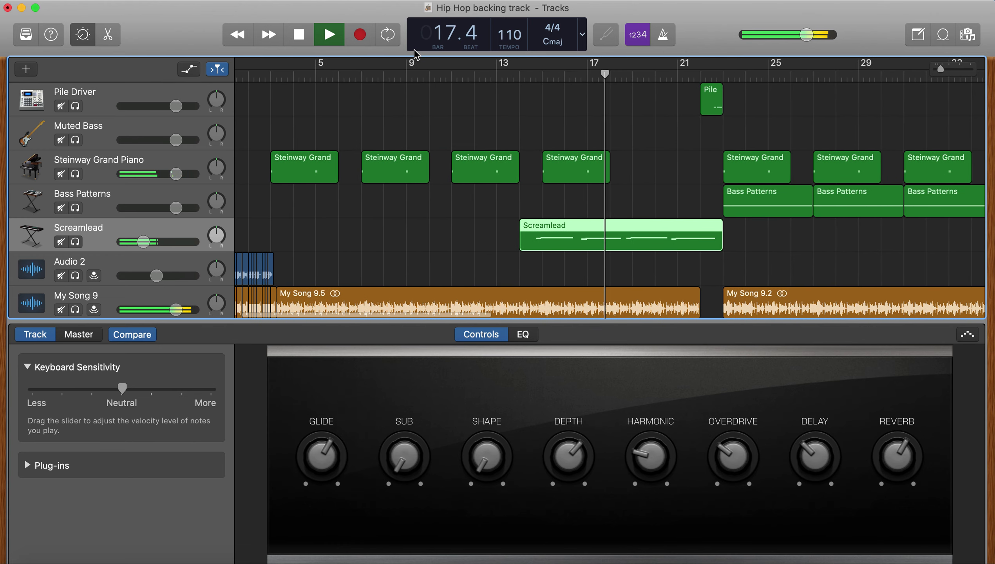
pyautogui.press('space')
# Step: Solo Screamlead, set a cycle range from about mid-bar 14 into bar 16, and start looped playback
pyautogui.click(75, 242)
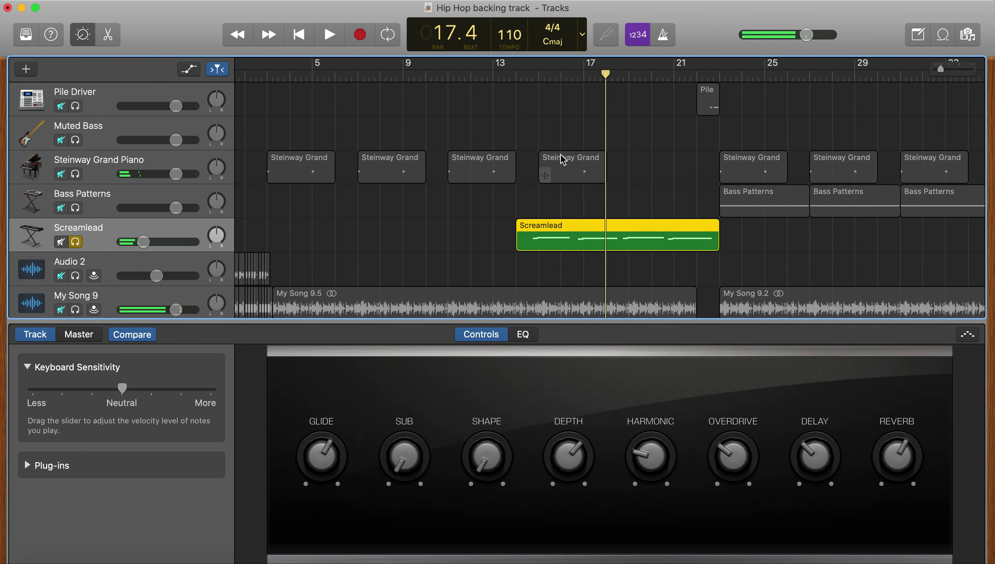
pyautogui.scroll(5, 529, 67)
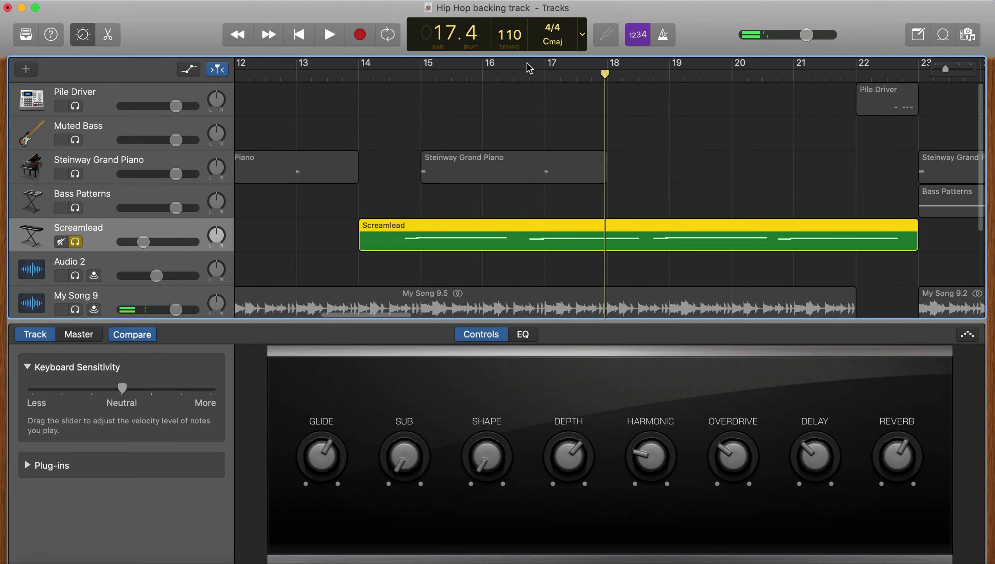
pyautogui.moveTo(398, 65); pyautogui.dragTo(509, 65)
pyautogui.press('space')
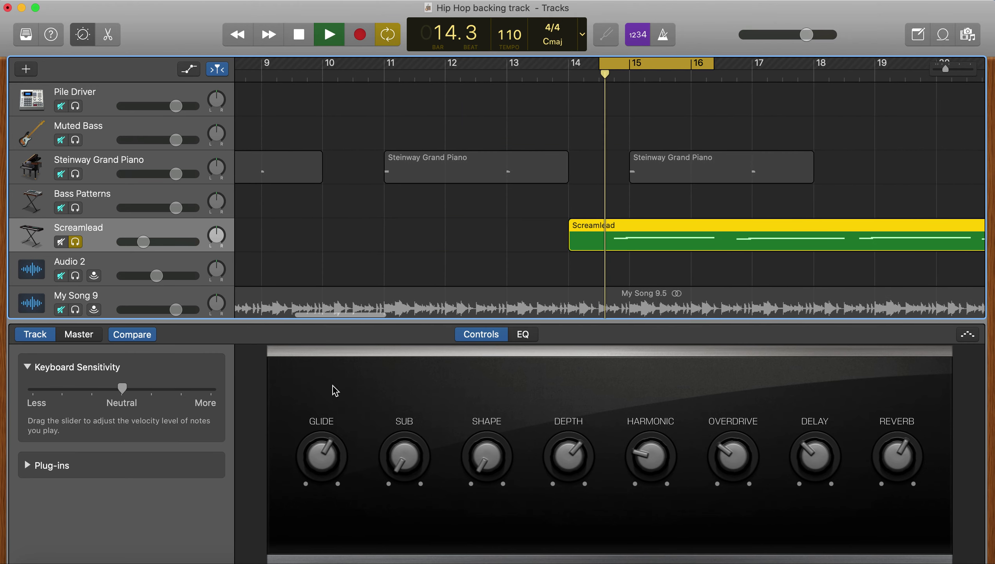
# Step: Turn up Screamlead's Shape, Overdrive, Delay, Reverb, Harmonic and Sub controls while the loop plays
pyautogui.moveTo(486, 460); pyautogui.dragTo(494, 431)
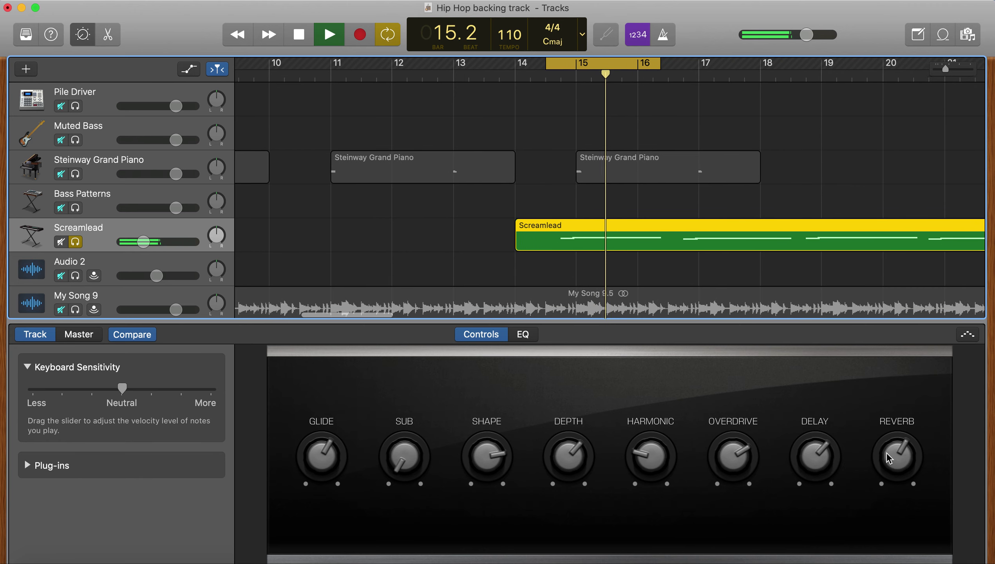
pyautogui.moveTo(891, 456); pyautogui.dragTo(889, 427)
pyautogui.moveTo(667, 457); pyautogui.dragTo(639, 406)
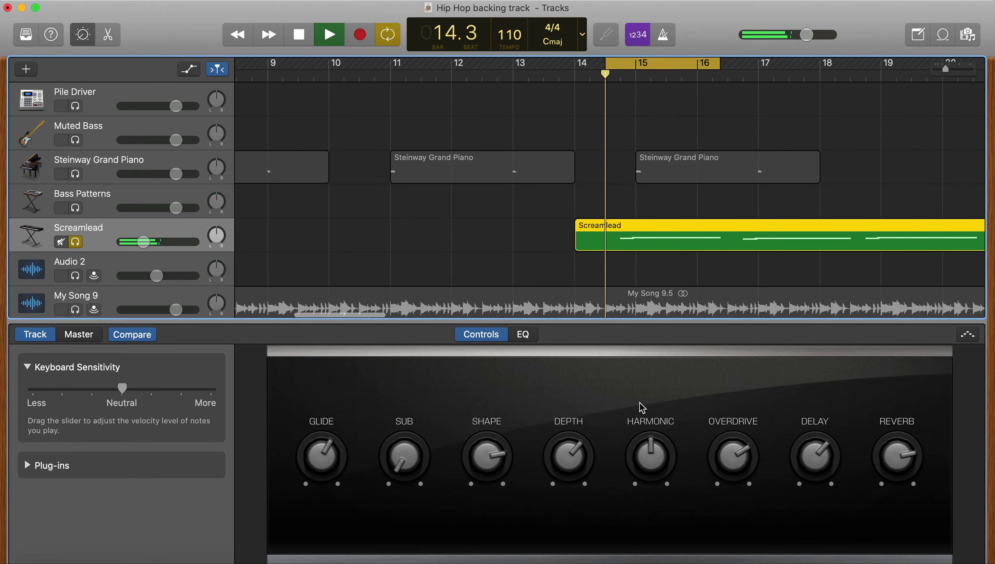
pyautogui.moveTo(394, 433); pyautogui.dragTo(406, 338)
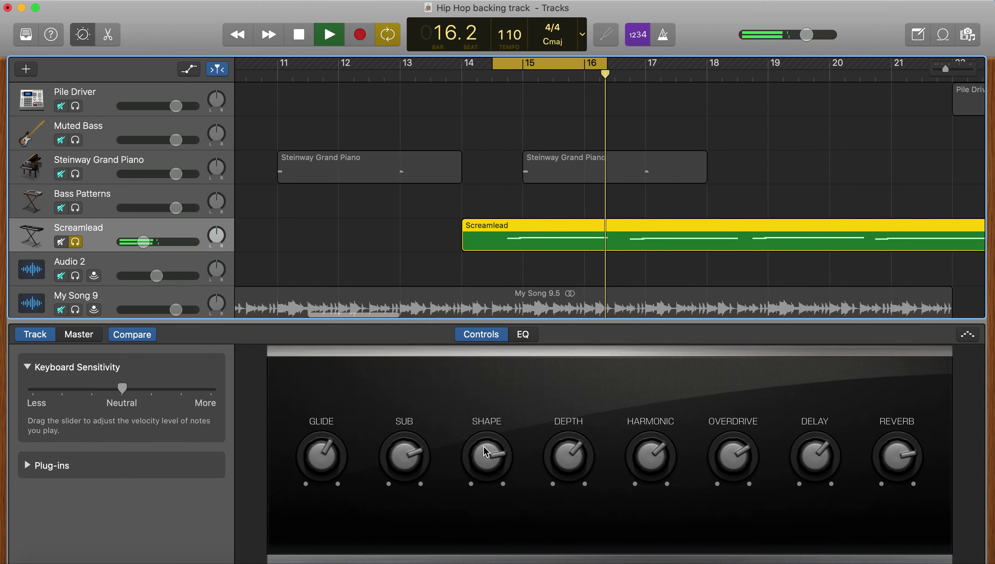
# Step: Raise Screamlead's Shape and Depth further, fine-tune Harmonic, and stop the looped playback
pyautogui.moveTo(485, 454); pyautogui.dragTo(485, 441)
pyautogui.moveTo(567, 458); pyautogui.dragTo(572, 368)
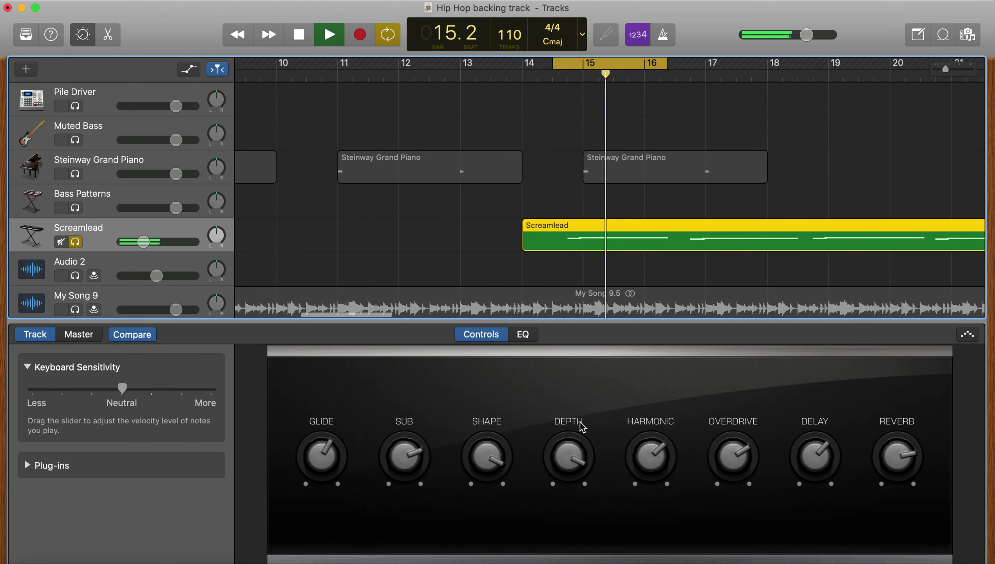
pyautogui.moveTo(646, 469); pyautogui.dragTo(649, 442)
pyautogui.press('space')
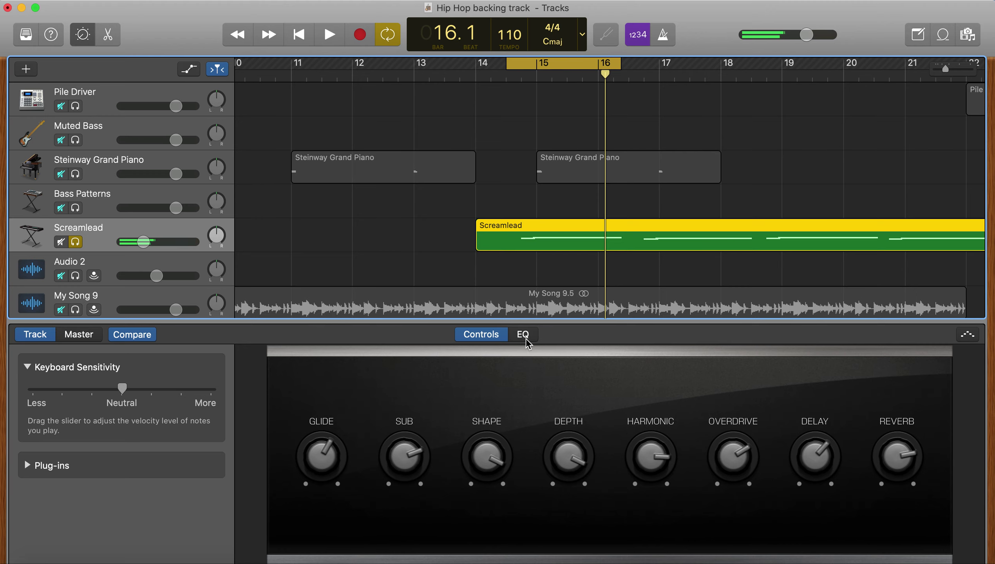
# Step: Look through Screamlead's EQ view and the Master output controls, and return to the track's controls
pyautogui.click(524, 334)
pyautogui.click(481, 335)
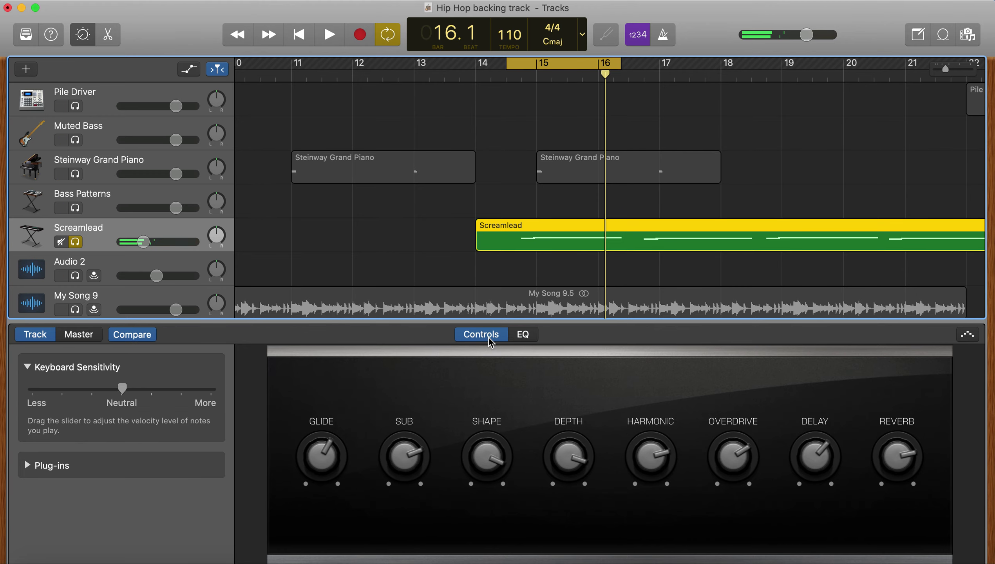
pyautogui.click(89, 335)
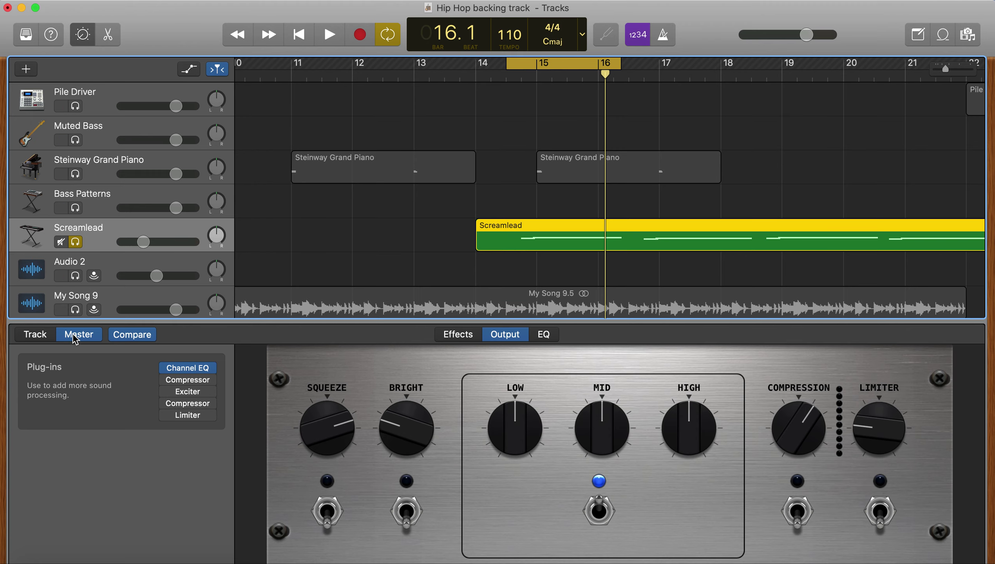
pyautogui.click(37, 336)
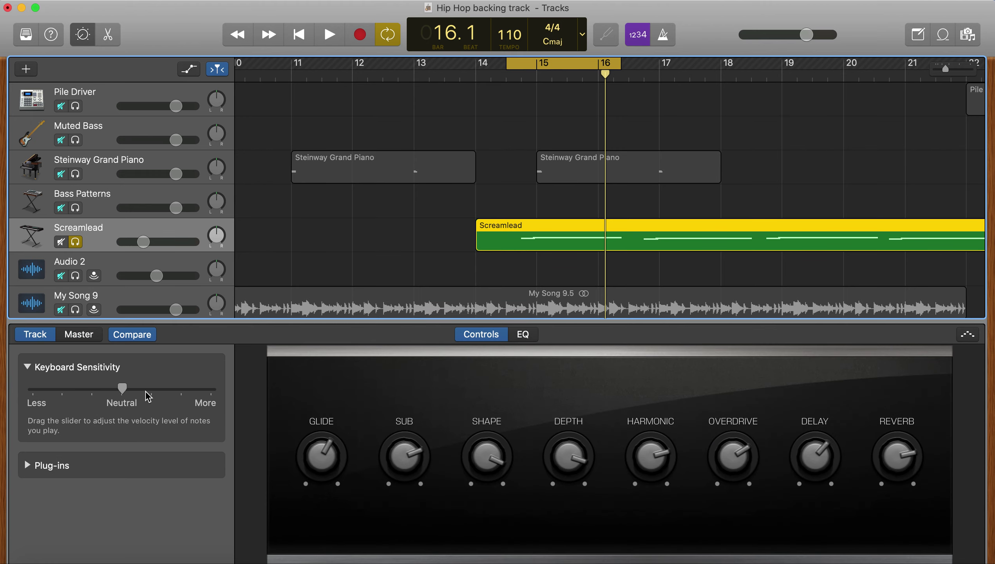
# Step: Open Screamlead's Pedalboard plug-in and turn the Double Dragon overdrive pedal's Drive up to maximum
pyautogui.click(28, 466)
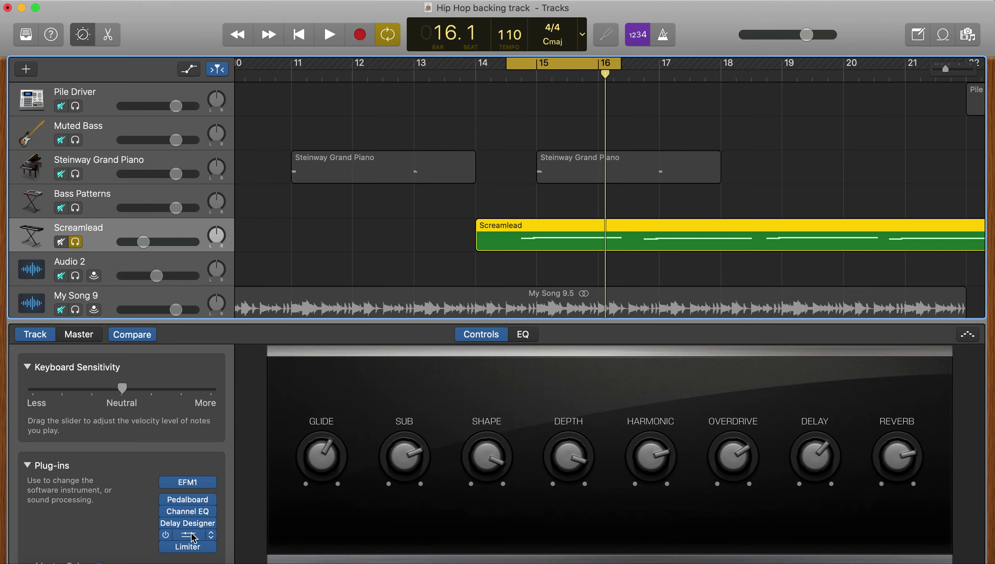
pyautogui.click(188, 500)
pyautogui.click(188, 500)
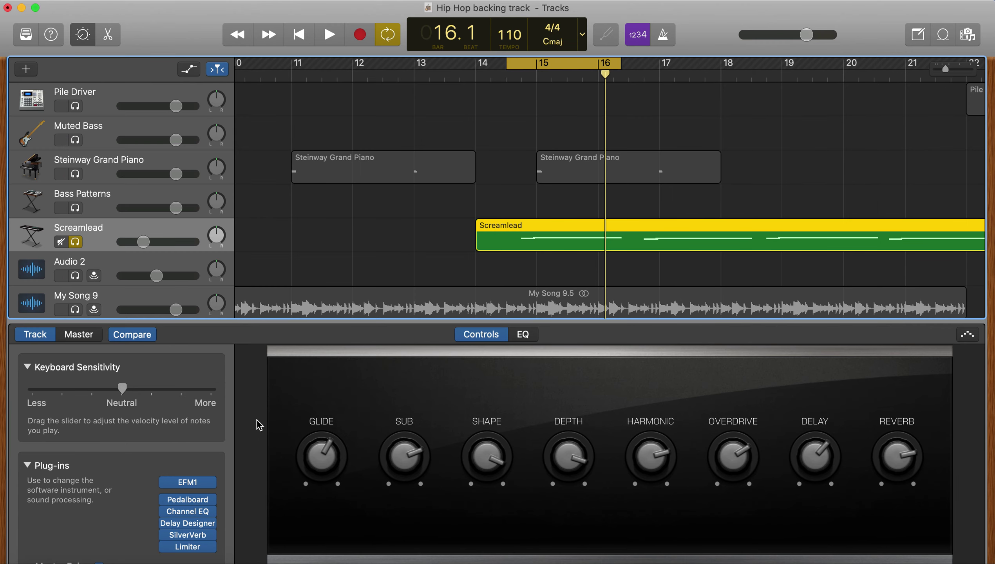
pyautogui.click(188, 499)
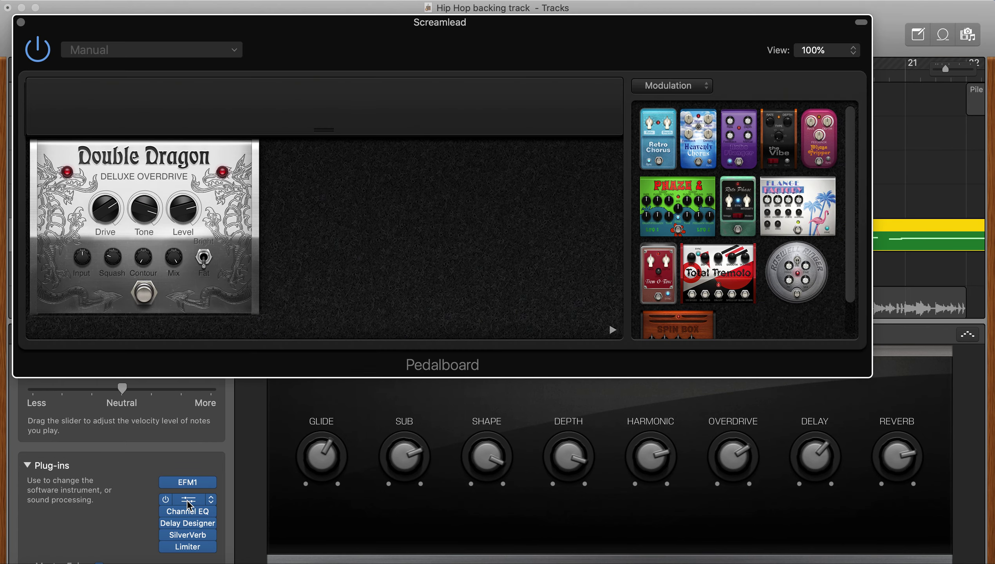
pyautogui.moveTo(105, 208); pyautogui.dragTo(106, 186)
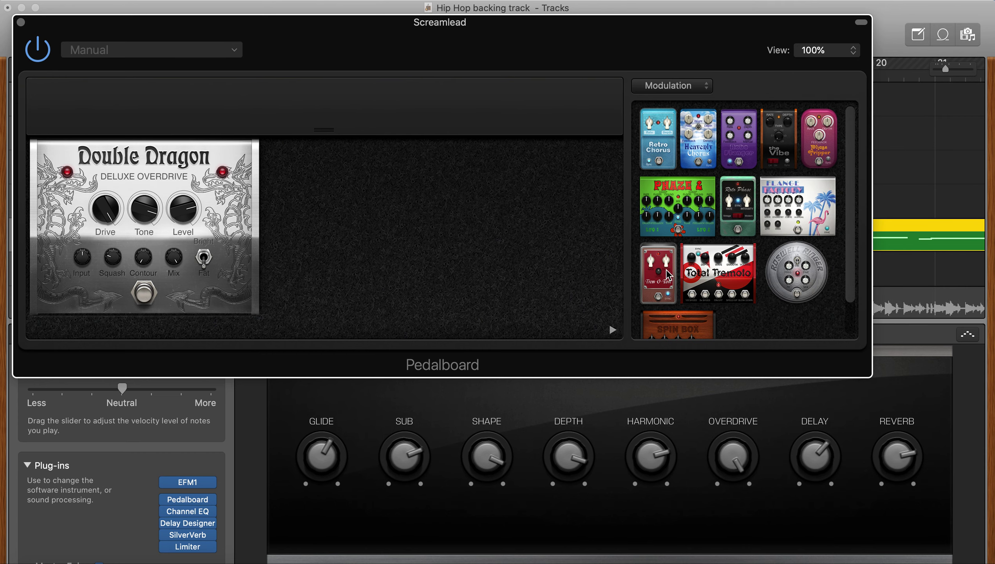
# Step: Add the Total Tremolo pedal after Double Dragon and adjust its Depth and Smooth controls
pyautogui.moveTo(713, 275); pyautogui.dragTo(459, 235)
pyautogui.moveTo(342, 178); pyautogui.dragTo(340, 141)
pyautogui.moveTo(425, 177); pyautogui.dragTo(467, 175)
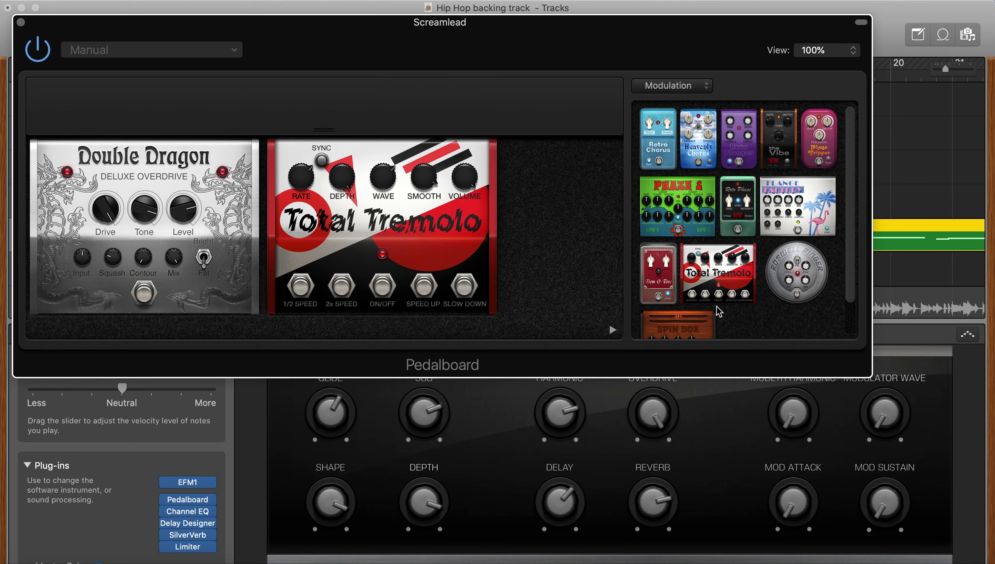
# Step: Browse the Modulation pedals, and switch the Pedalboard plug-in off and back on
pyautogui.scroll(-2, 738, 297)
pyautogui.scroll(2, 738, 296)
pyautogui.click(37, 50)
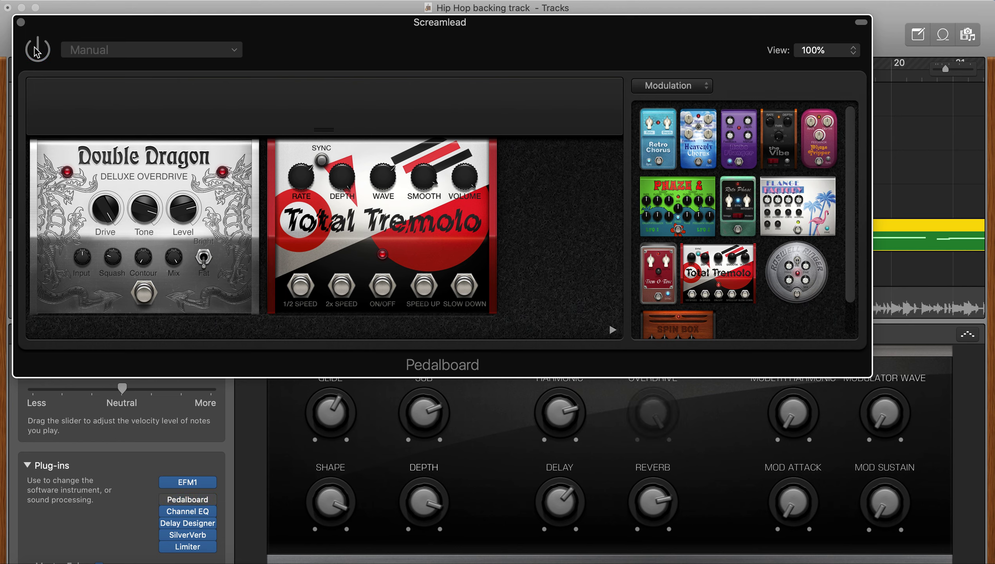
pyautogui.click(37, 50)
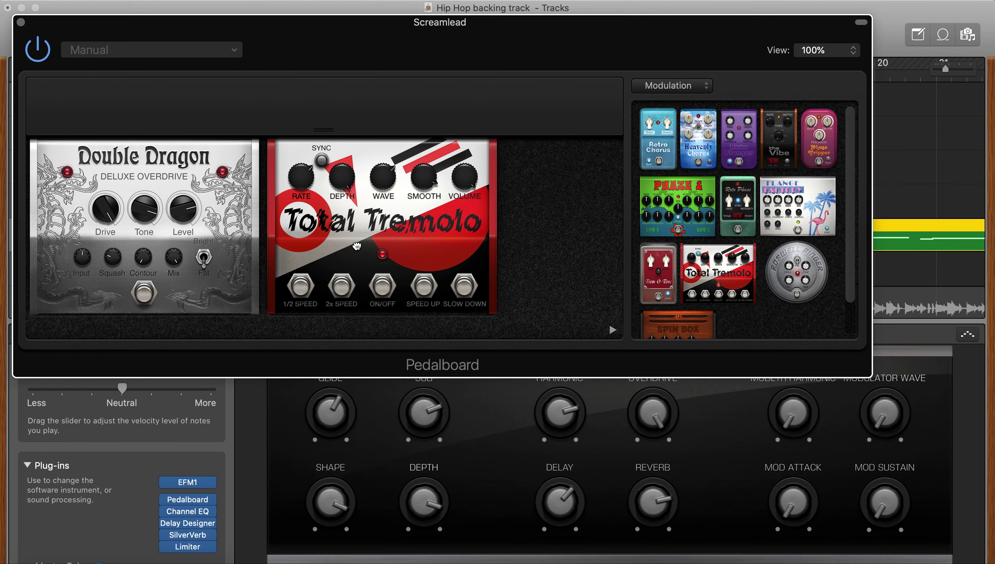
# Step: Remove the Total Tremolo pedal and put the Spin Box pedal after Double Dragon
pyautogui.moveTo(356, 246); pyautogui.dragTo(718, 223)
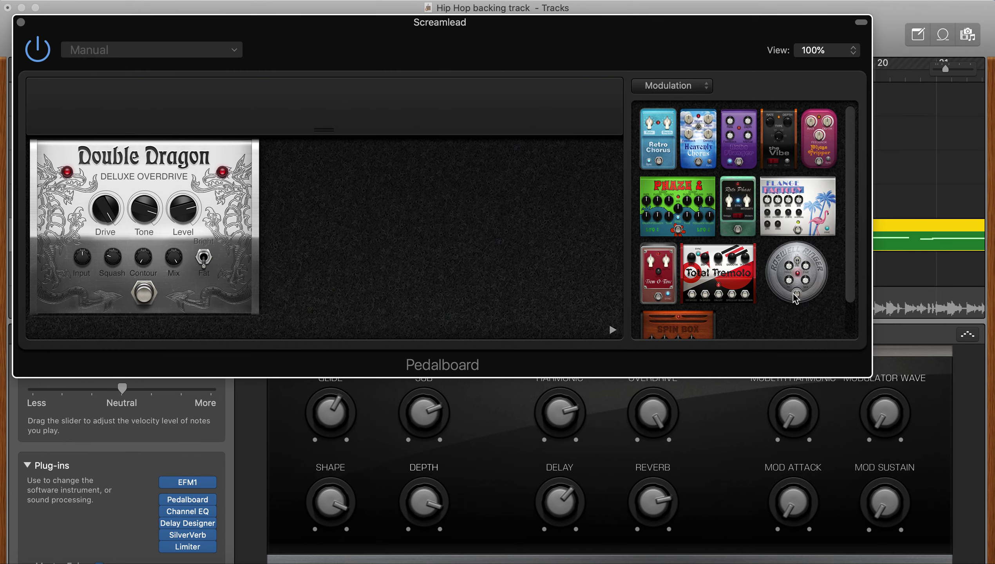
pyautogui.scroll(-3, 796, 298)
pyautogui.moveTo(674, 294); pyautogui.dragTo(412, 224)
# Step: Adjust Spin Box's Cabinet, Drive and Fast Rate controls, and compare the sound with the pedal switched off and on before stopping playback
pyautogui.moveTo(300, 223); pyautogui.dragTo(290, 168)
pyautogui.moveTo(422, 224); pyautogui.dragTo(420, 194)
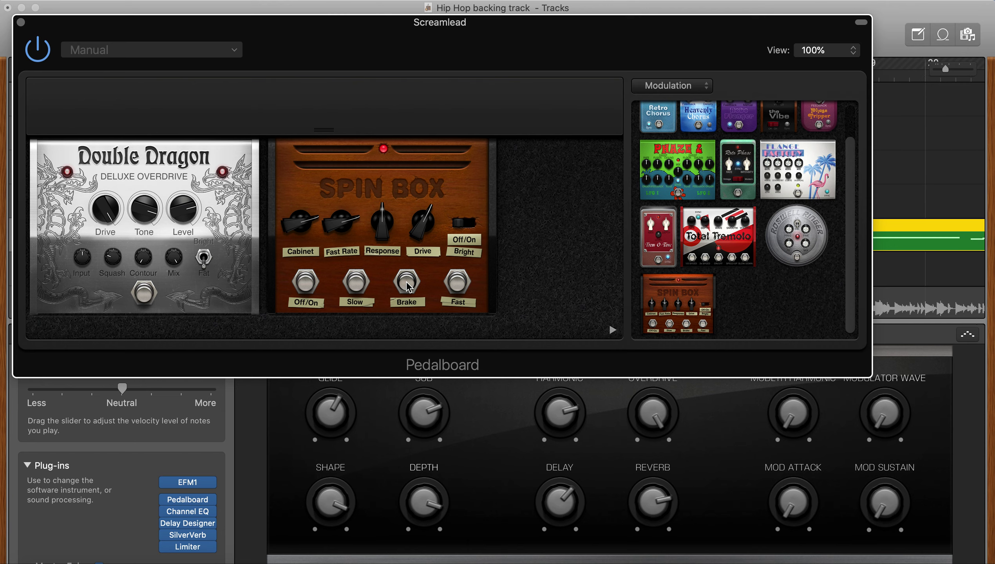
pyautogui.moveTo(340, 222); pyautogui.dragTo(327, 213)
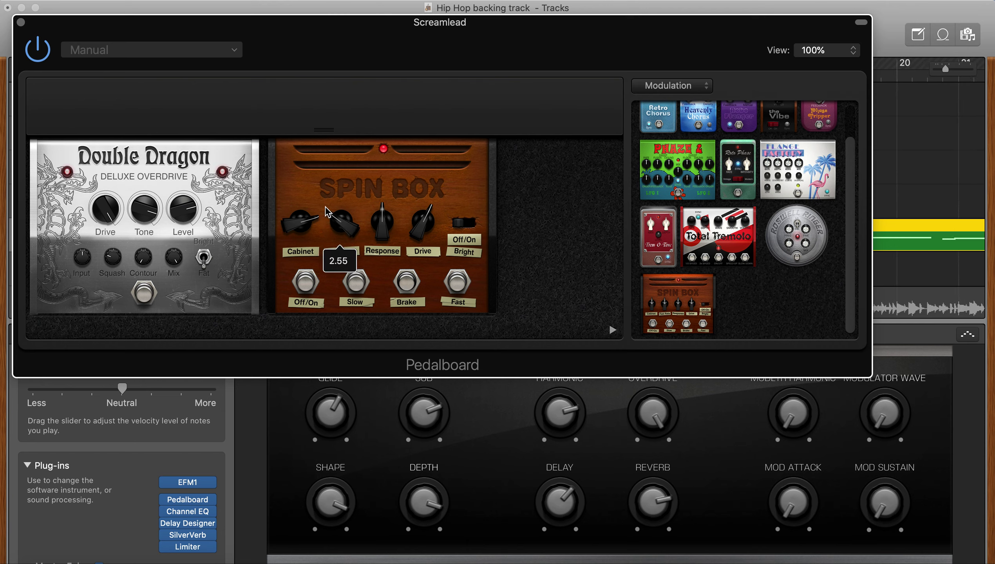
pyautogui.click(303, 287)
pyautogui.click(303, 288)
pyautogui.press('space')
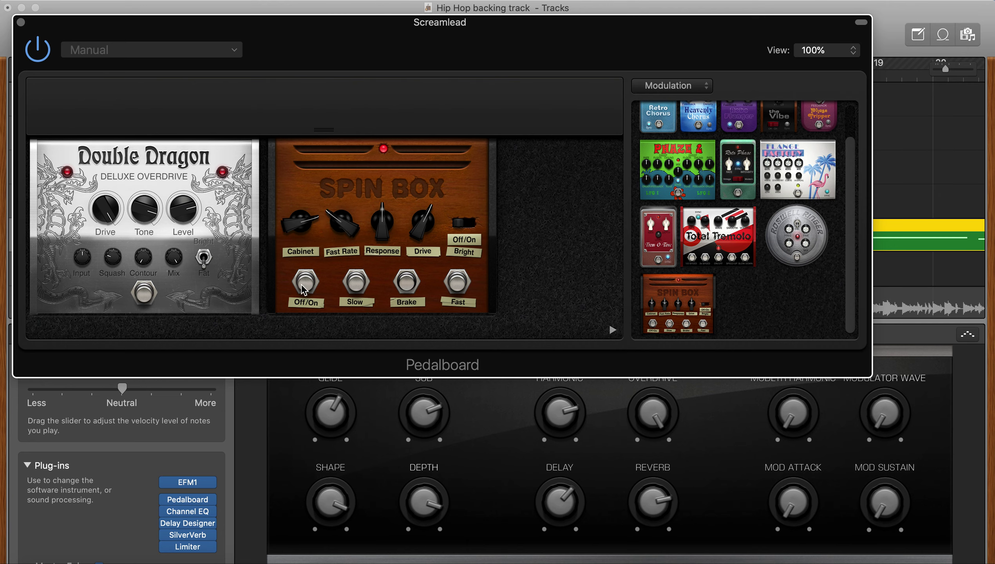
# Step: Close the Pedalboard plug-in and the Smart Controls, and take the Screamlead track out of solo
pyautogui.click(21, 22)
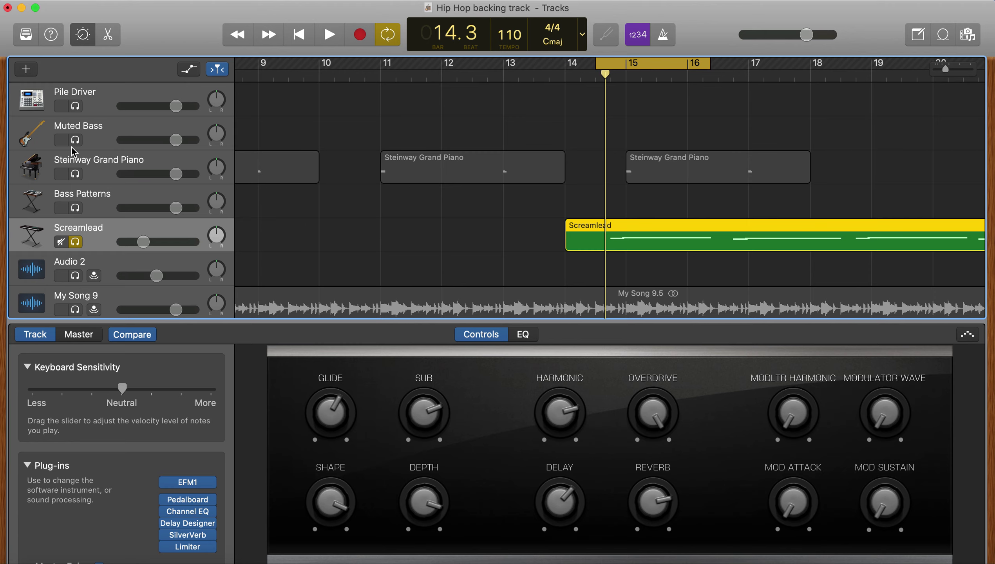
pyautogui.click(75, 243)
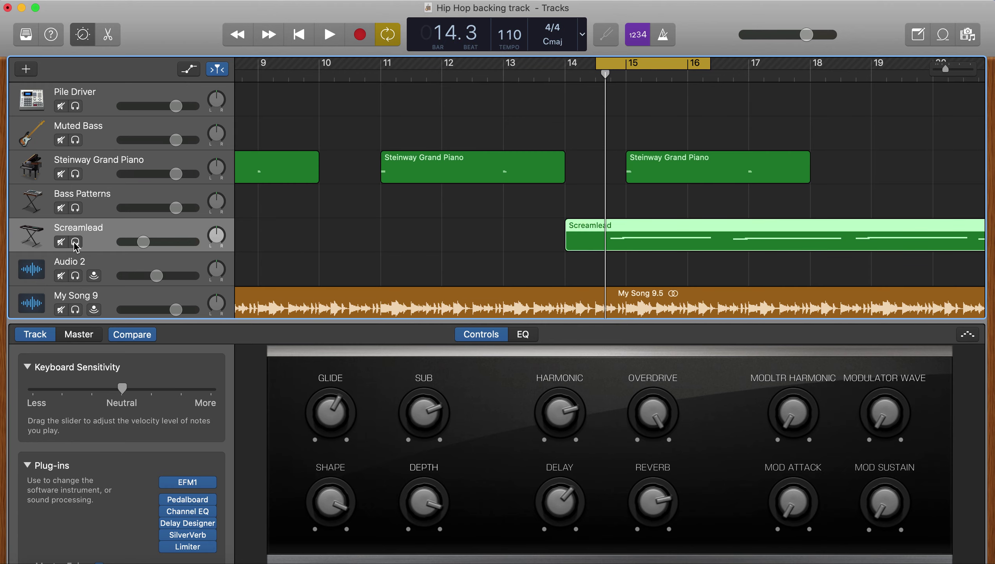
pyautogui.click(93, 38)
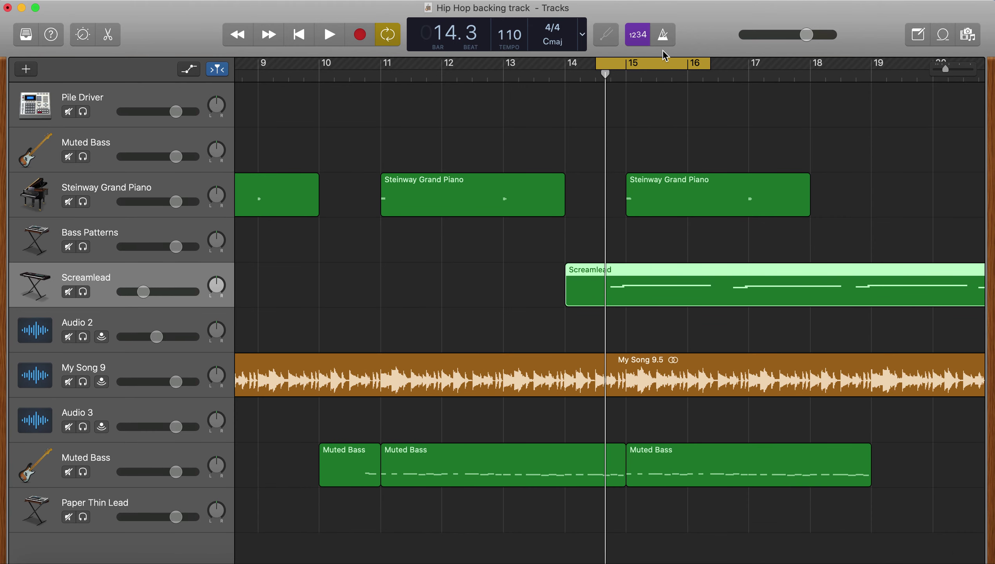
# Step: Turn off cycle mode and play the full arrangement from bar 1
pyautogui.click(650, 67)
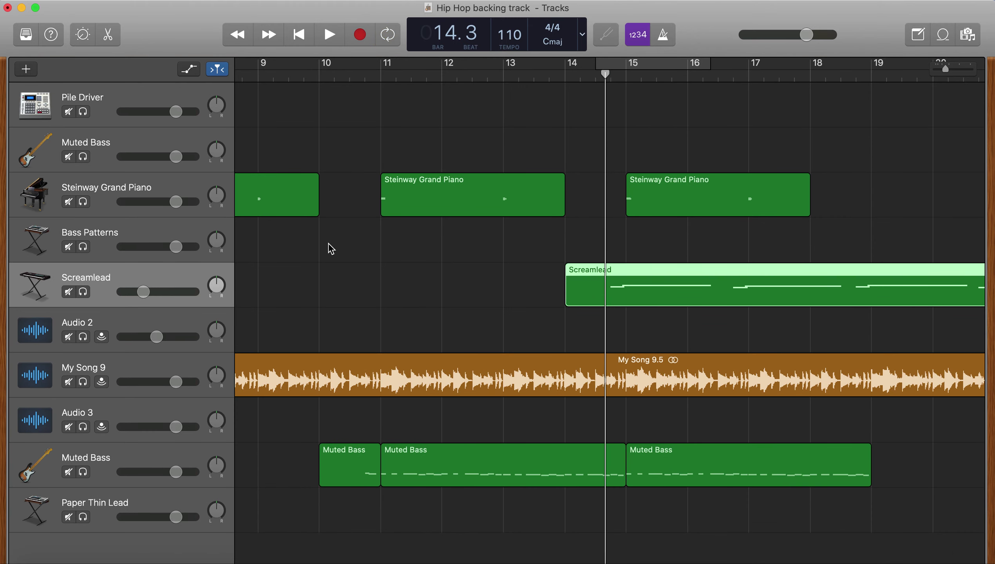
pyautogui.hscroll(-12, 329, 244)
pyautogui.scroll(-4, 329, 244)
pyautogui.press('Return')
pyautogui.press('space')
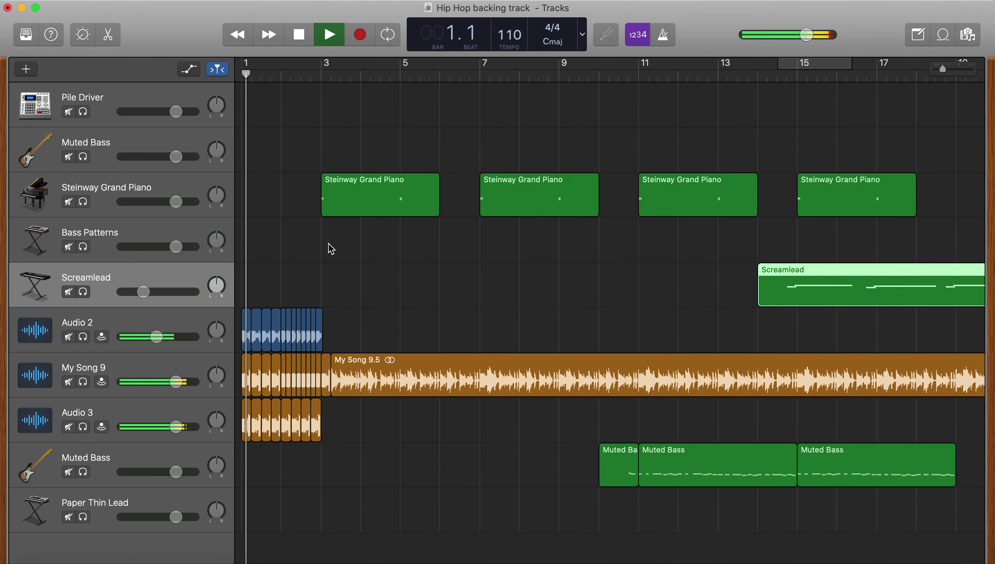